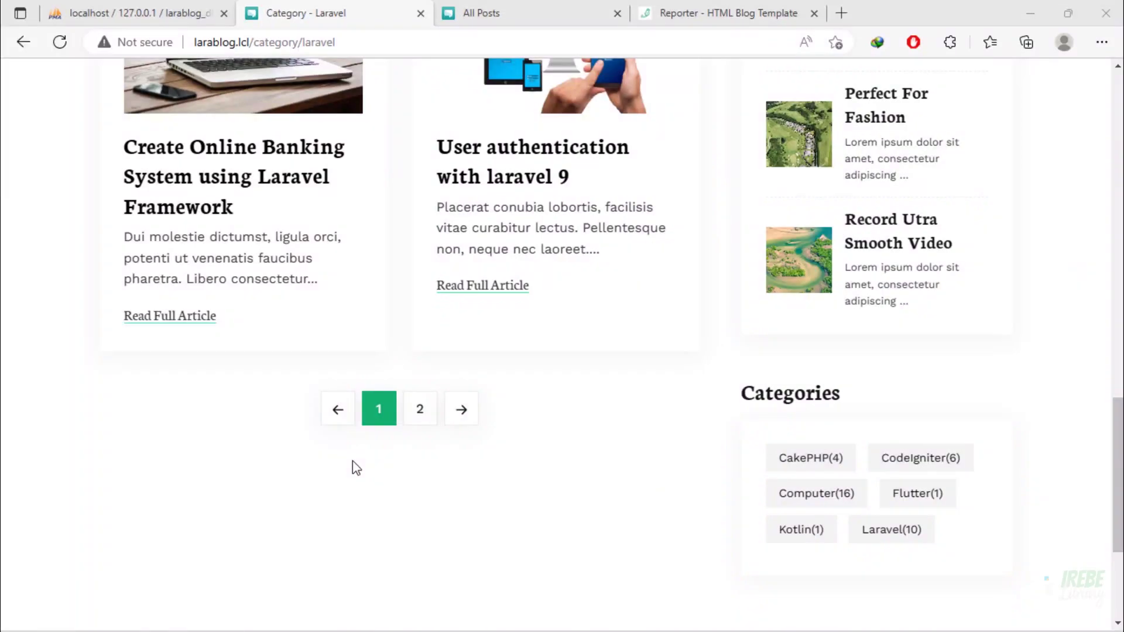
scroll(352, 460, up, 4)
scroll(352, 461, up, 2)
scroll(353, 461, up, 5)
scroll(352, 462, up, 2)
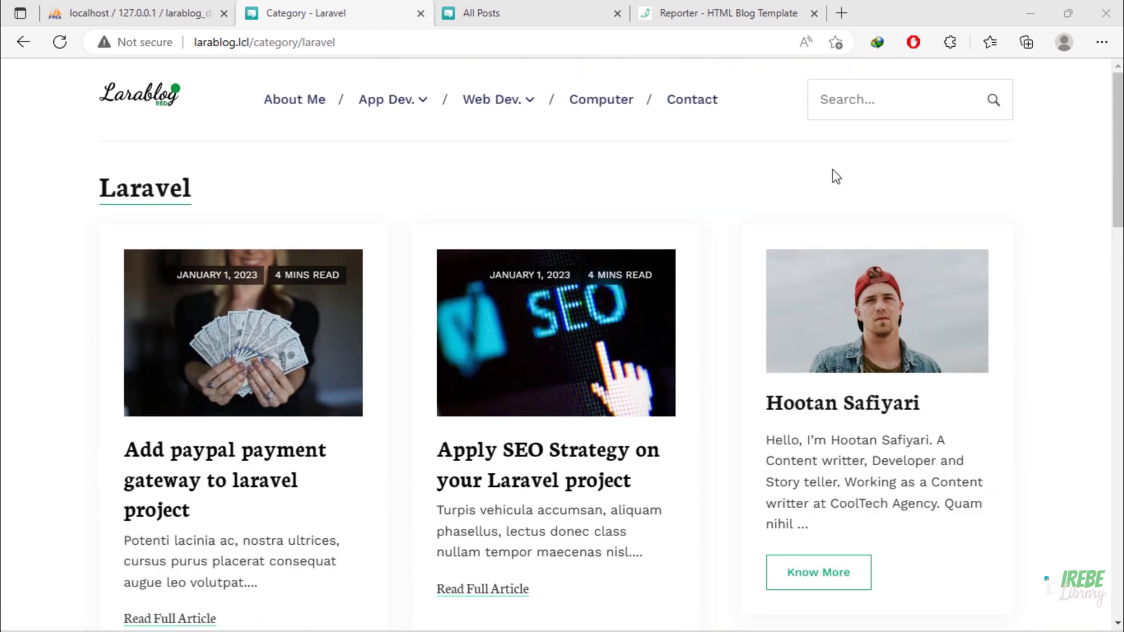
- Indicate the blog's search box, then bring up category_posts.blade.php in VS Code
click(903, 112)
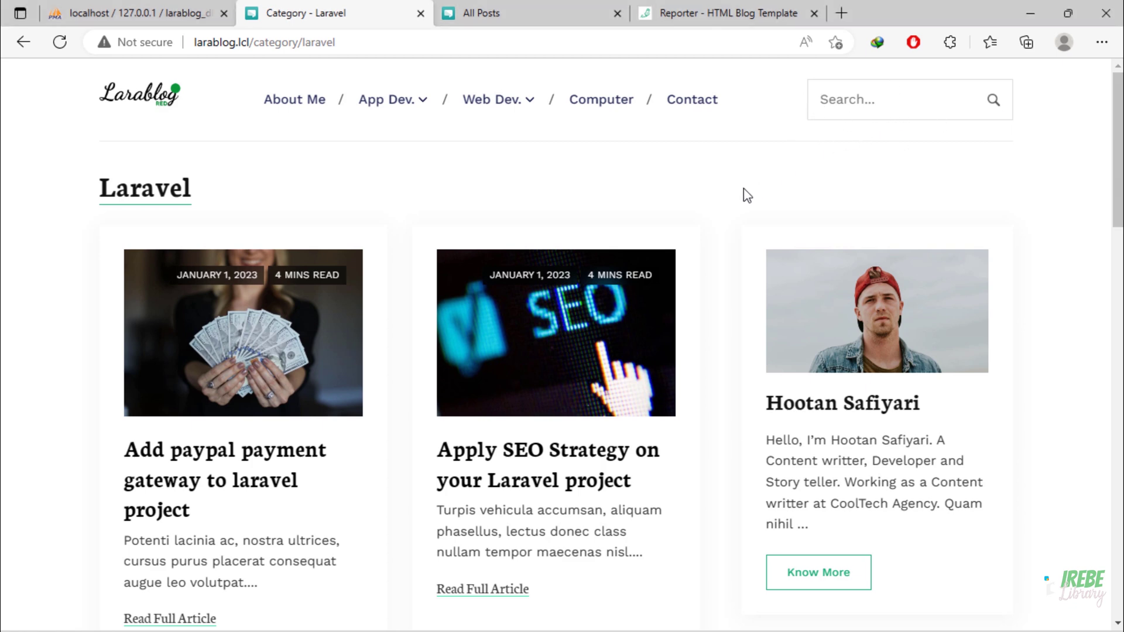
click(697, 615)
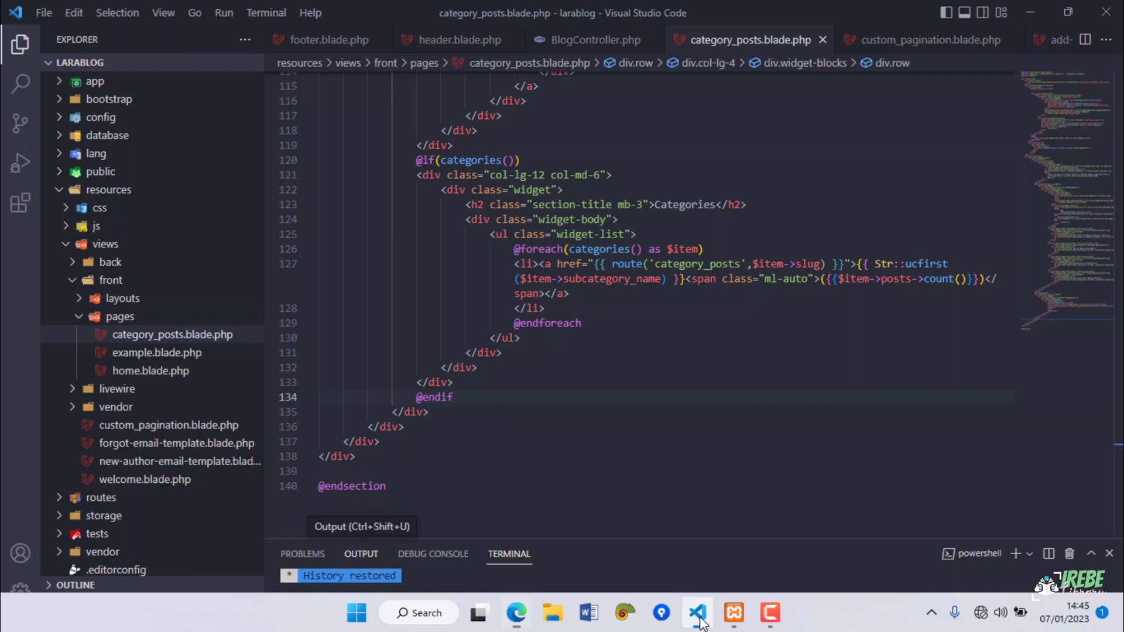
mouse_move(149, 62)
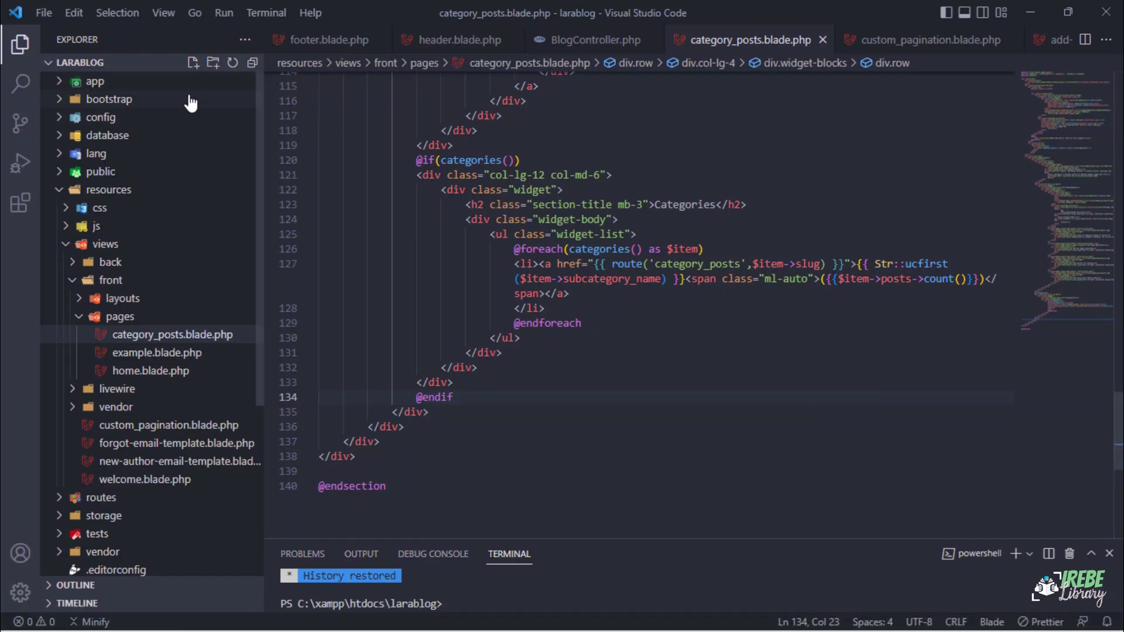
- Collapse the Explorer tree and expand resources > views > front > layouts > inc
click(253, 63)
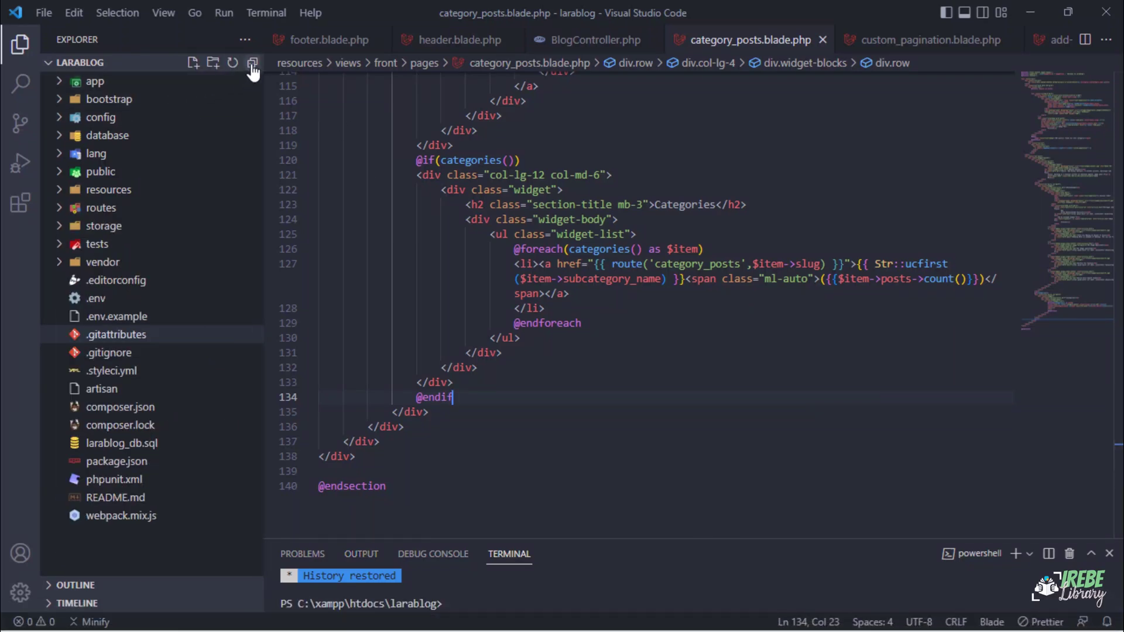
click(104, 189)
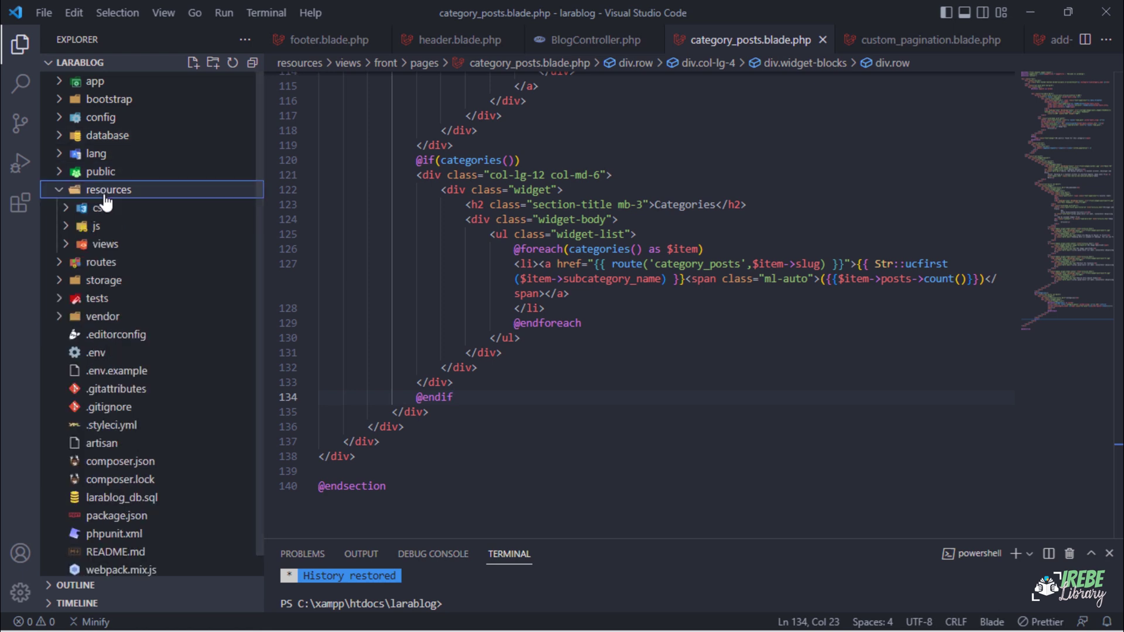
click(130, 246)
click(128, 283)
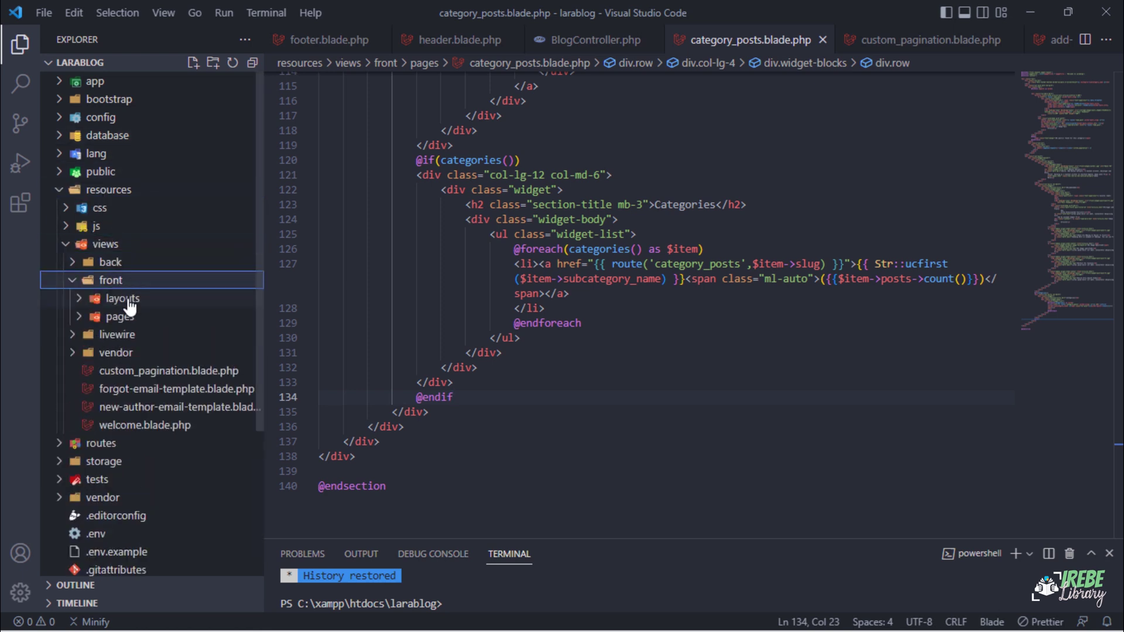
click(133, 319)
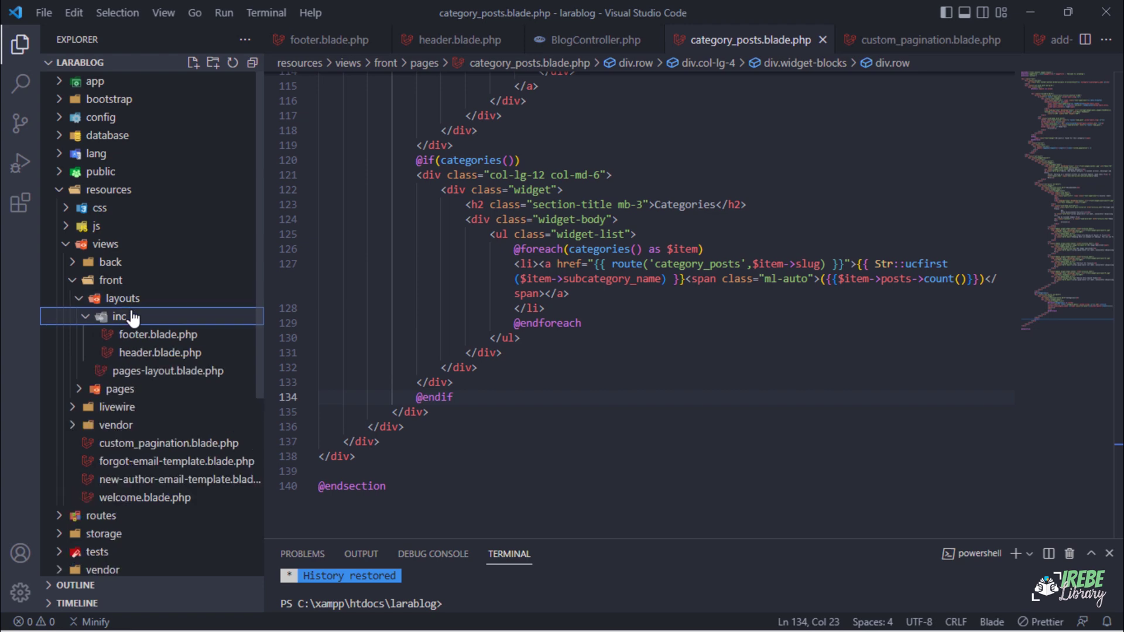
- Point header.blade.php's form at route('search_posts'), with input 'query' refilled from Request('query'), and save
click(154, 354)
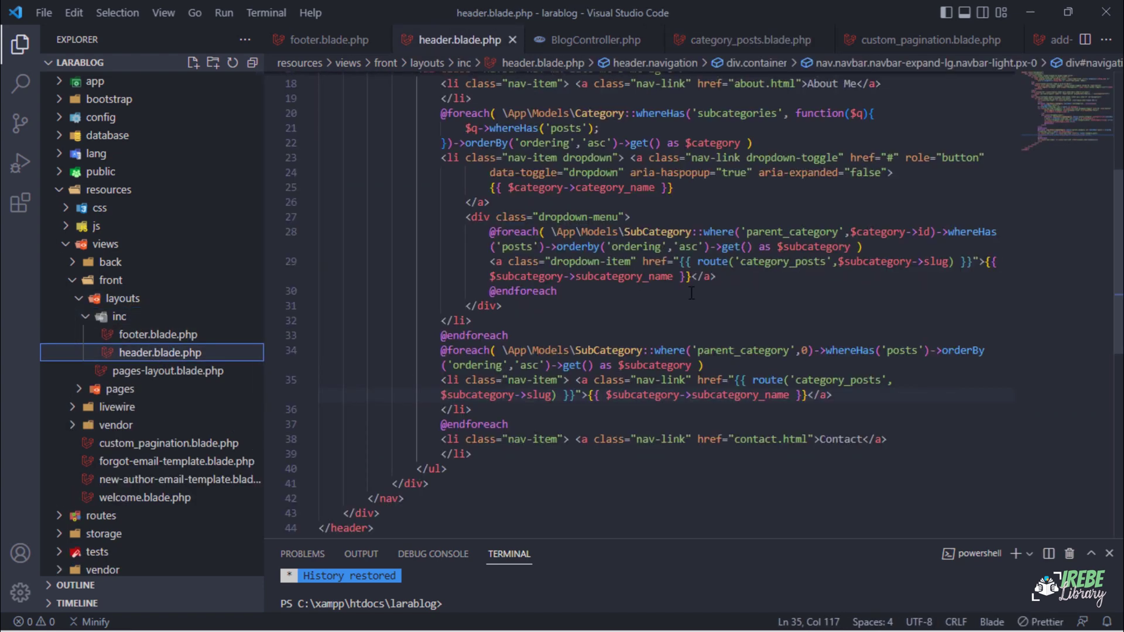
scroll(691, 293, down, 3)
scroll(692, 293, up, 3)
scroll(691, 294, up, 3)
scroll(692, 291, up, 1)
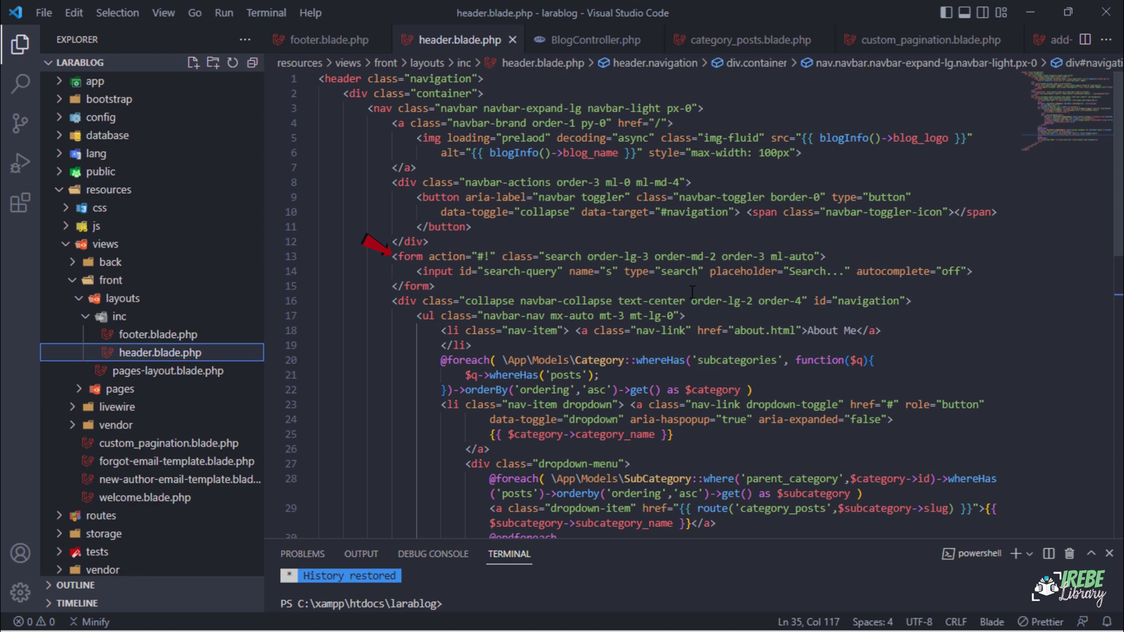
double_click(482, 256)
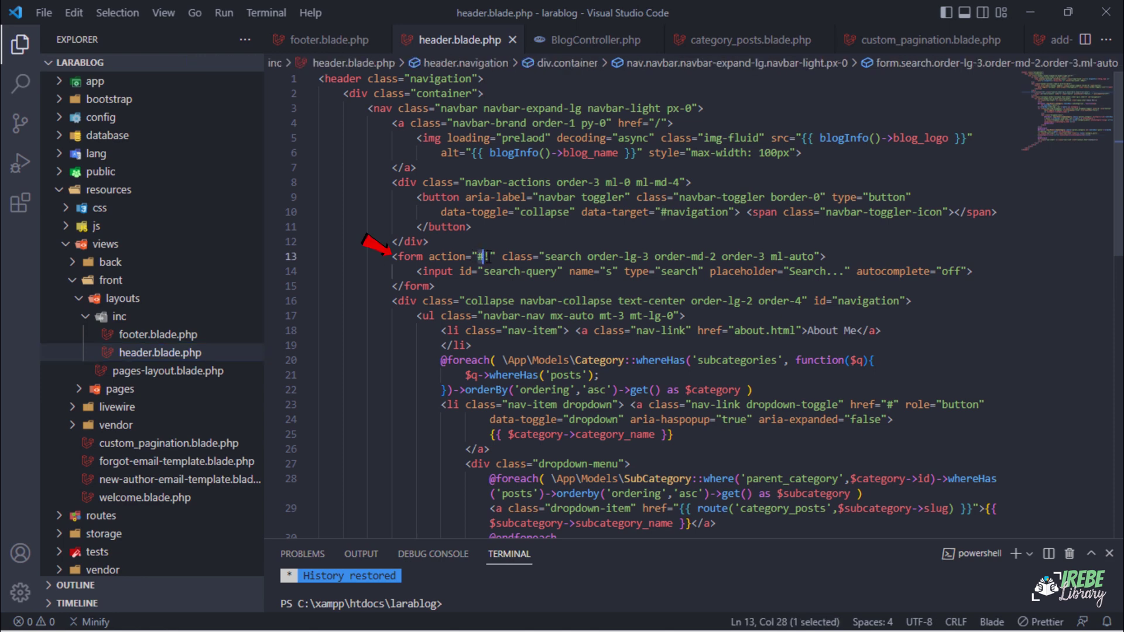
text({{ route('se)
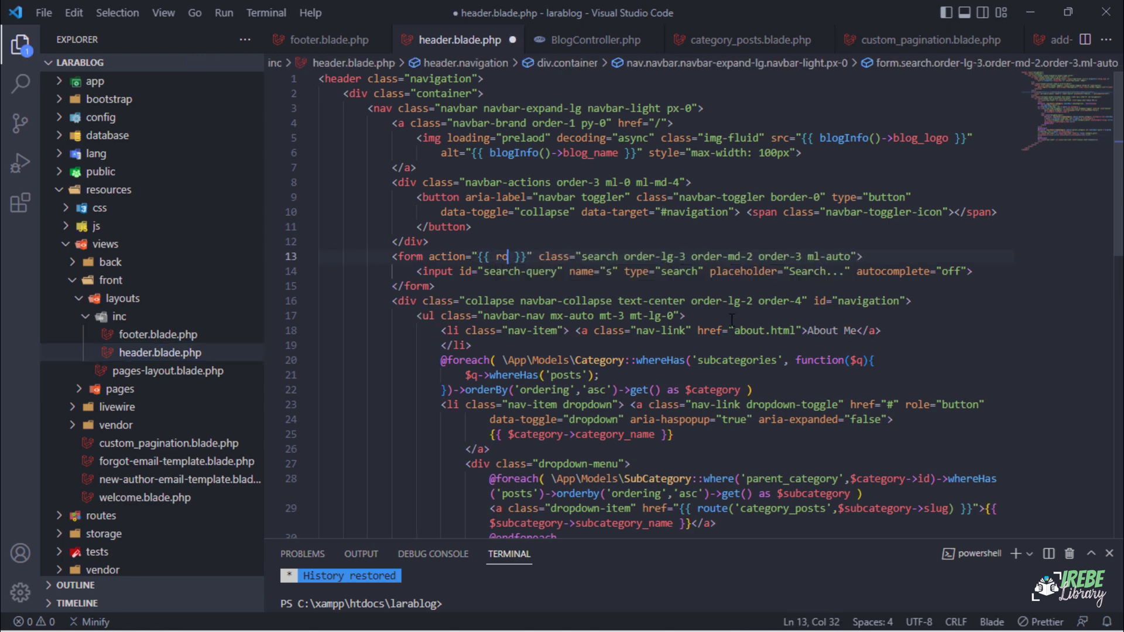
text(arch_posts)
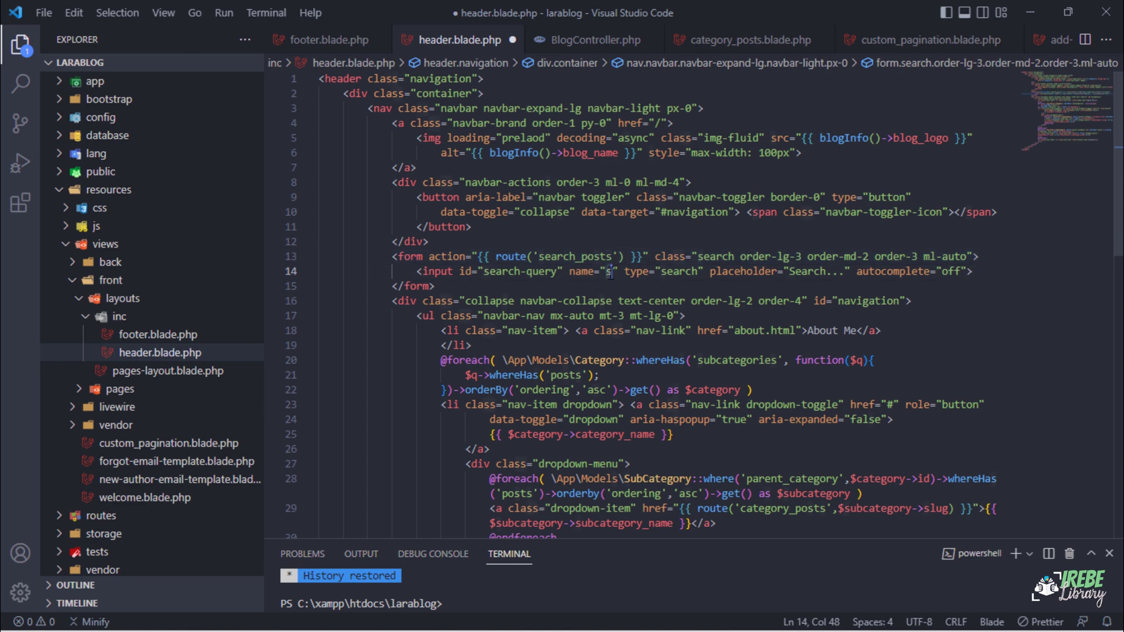
key(BackSpace)
text(query" )
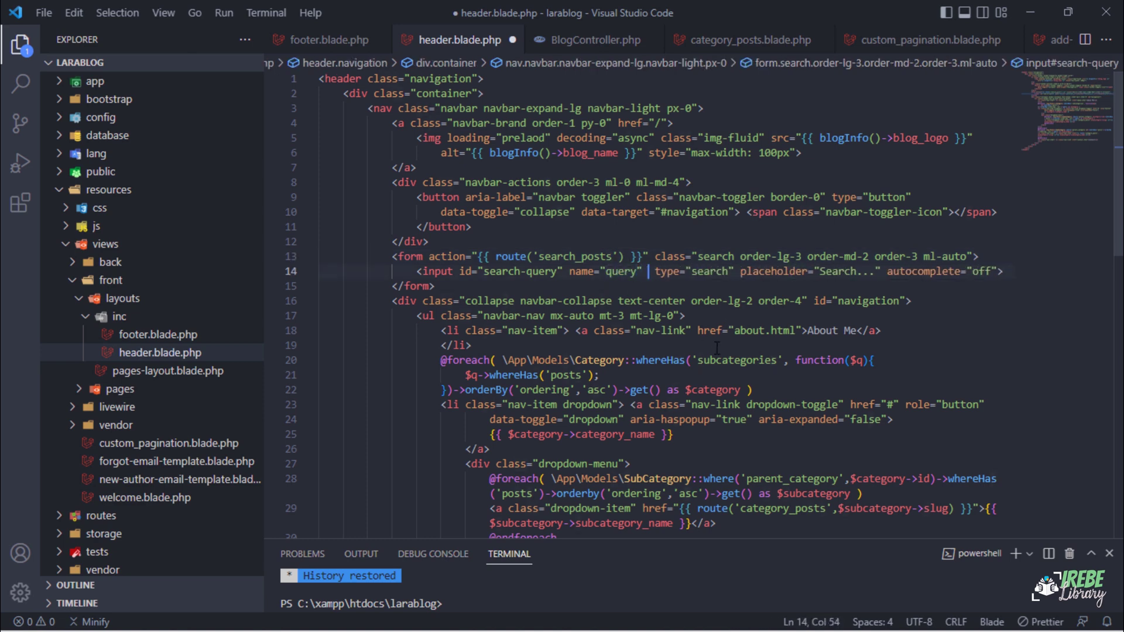
text(valu)
key(Return)
text({{ Re)
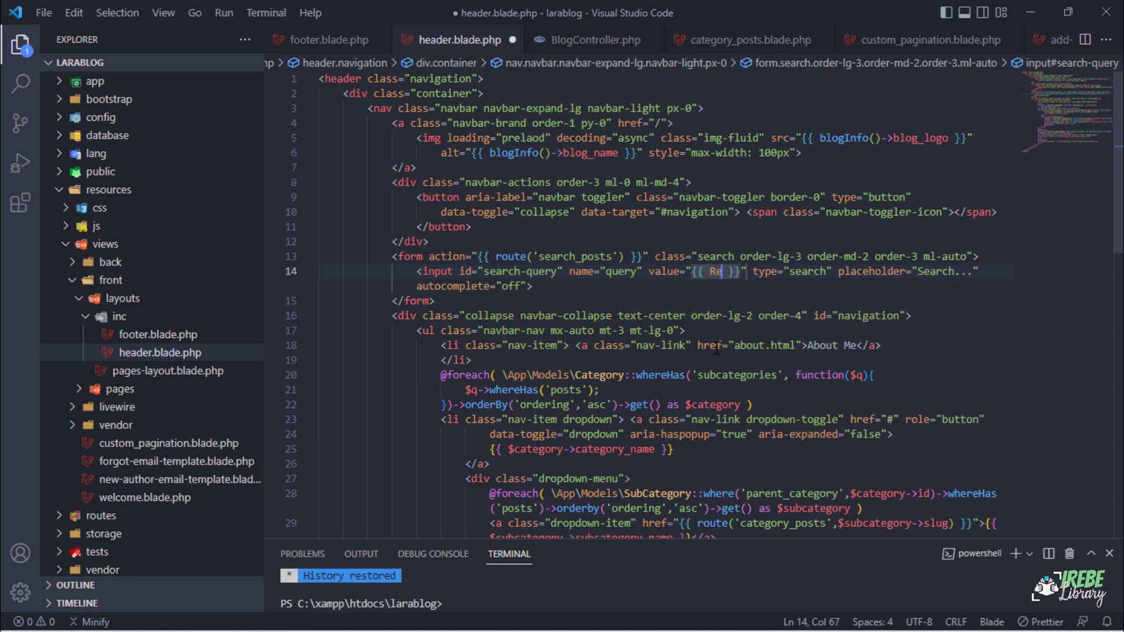
text(quest('query)
key(ctrl+s)
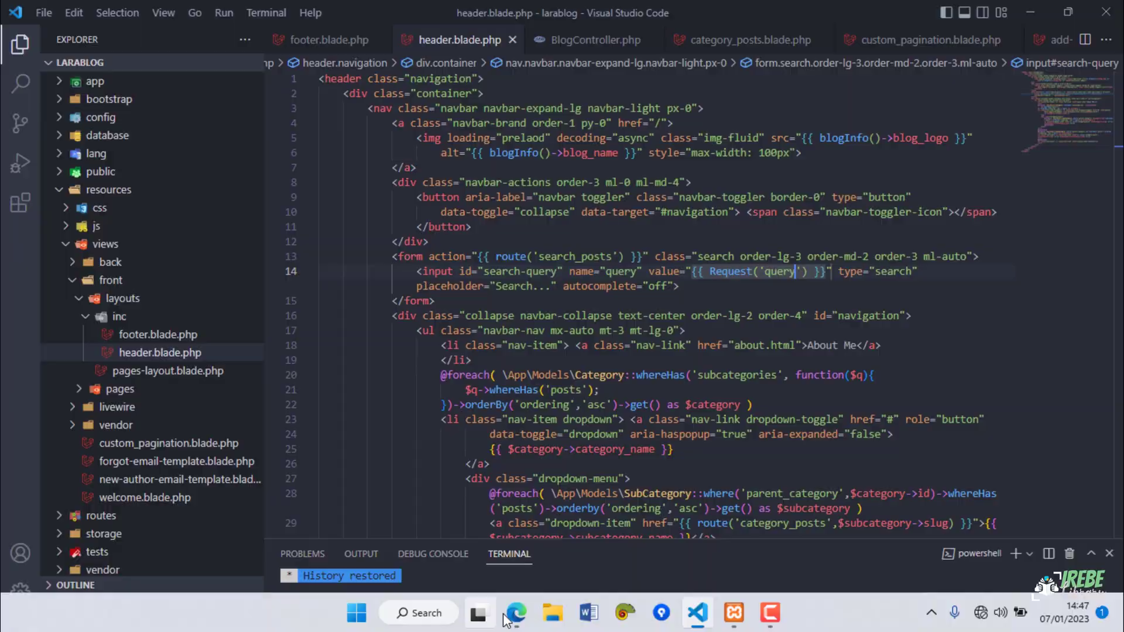
- Search the blog for 'laravel' from the site's search box
click(515, 612)
click(60, 42)
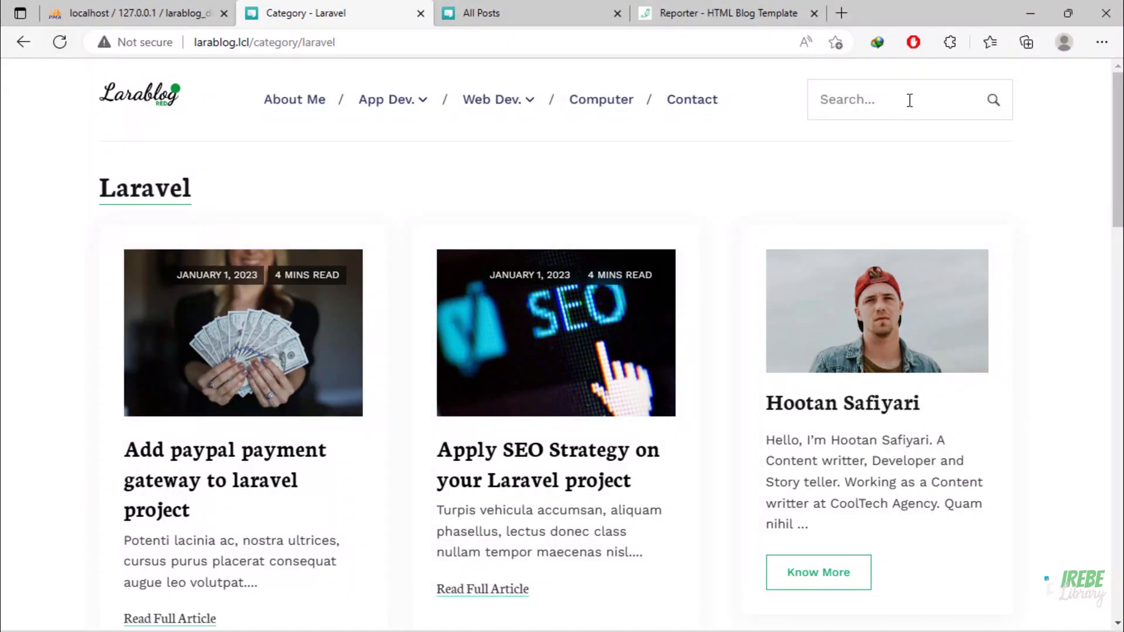
text(laravel)
key(Return)
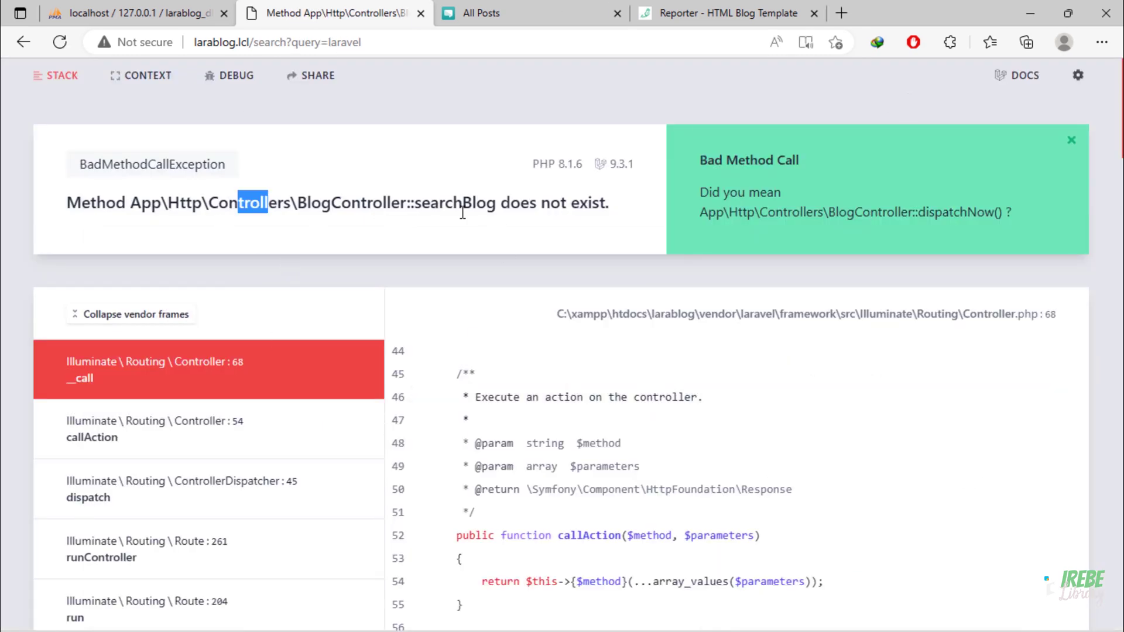
- Highlight the missing-method error and select the name 'searchBlog'
drag(238, 202, 575, 223)
click(480, 255)
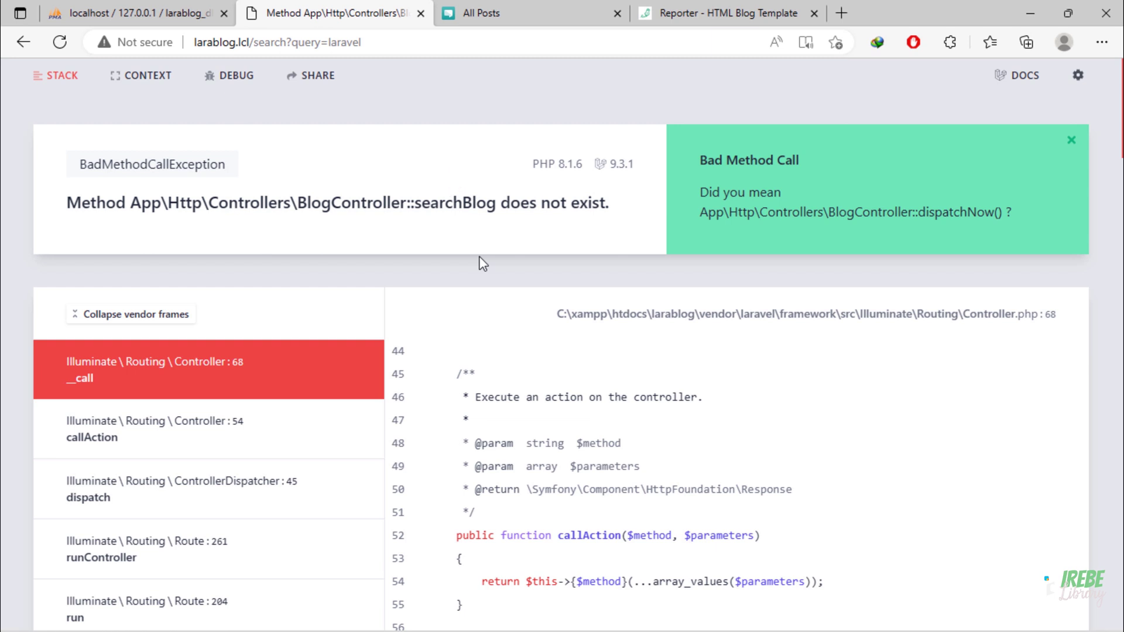
double_click(466, 197)
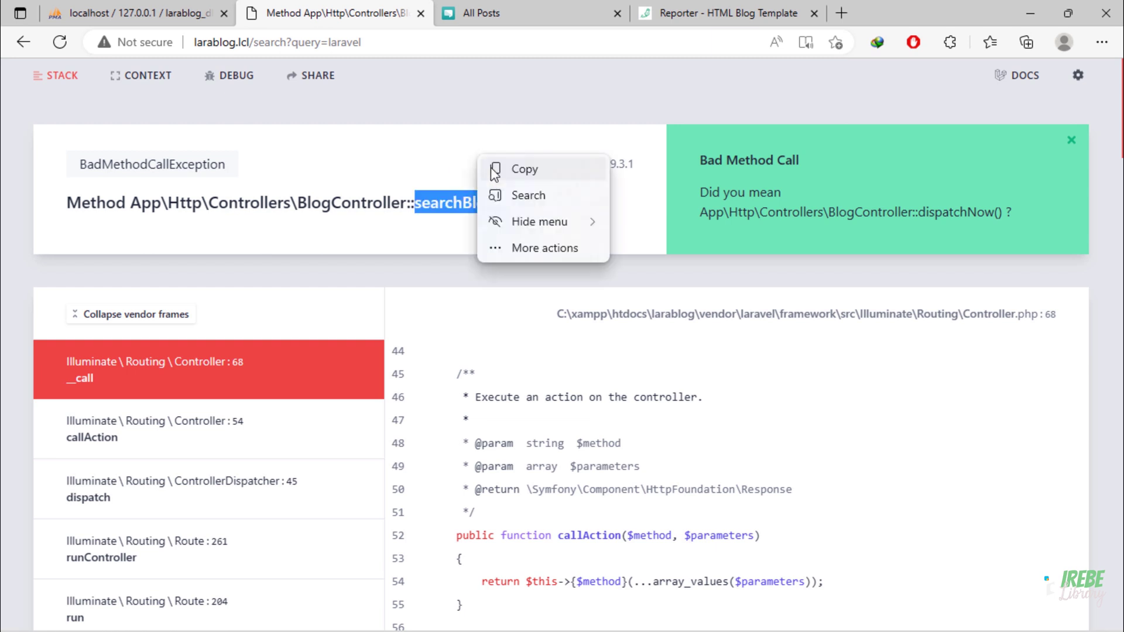
- Open BlogController.php with the caret placed after the categoryPosts method
click(700, 614)
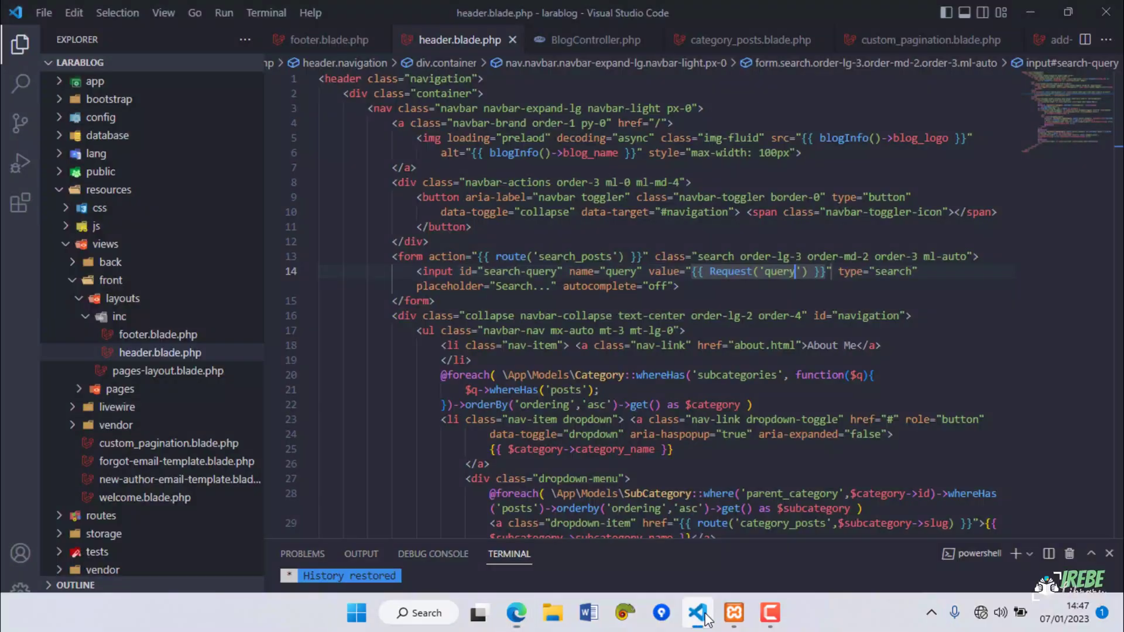
click(620, 44)
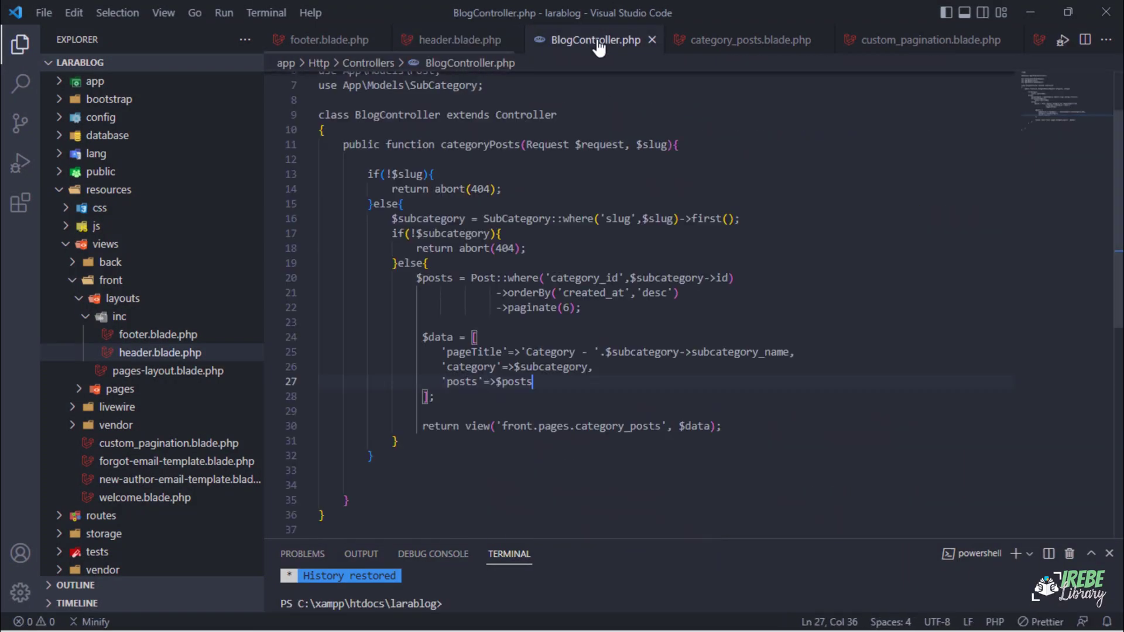
click(692, 145)
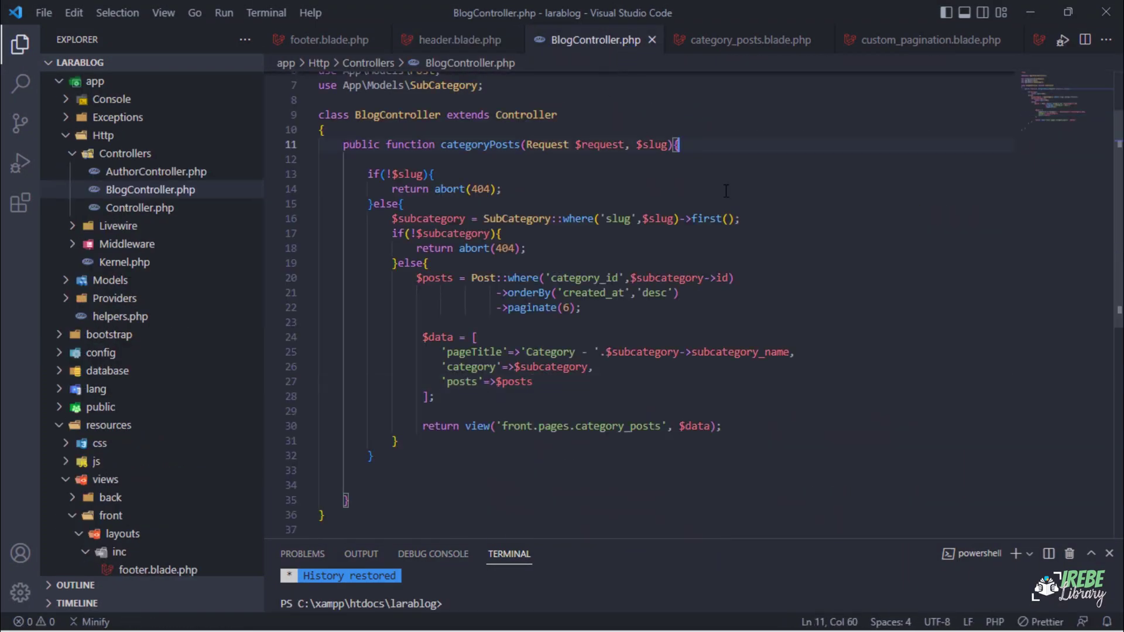
scroll(775, 233, down, 2)
scroll(775, 233, down, 1)
click(363, 377)
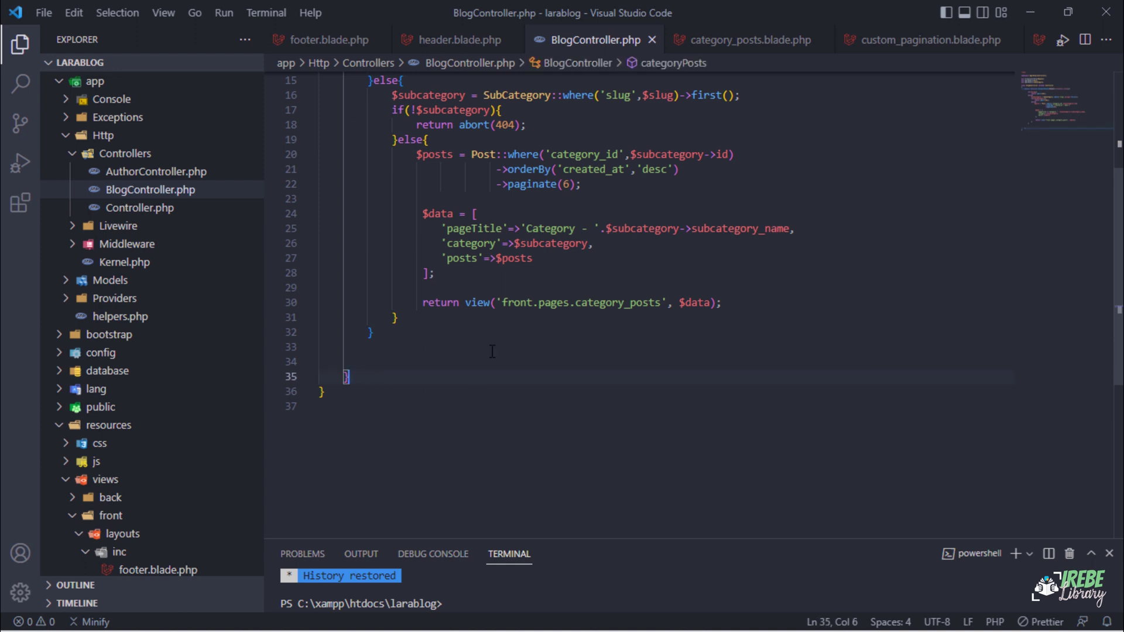
scroll(533, 331, down, 2)
scroll(601, 299, down, 4)
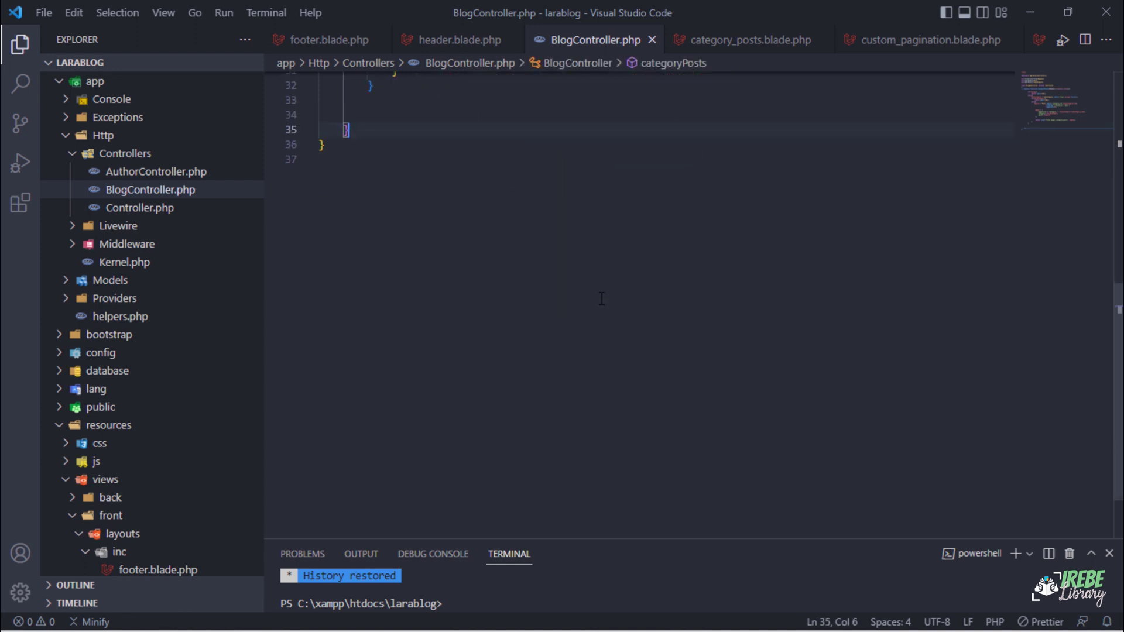
- Add a searchBlog method reading the query, with a strlen >= 2 check and abort(404) else branch
key(Return)
key(Return)
text(pub)
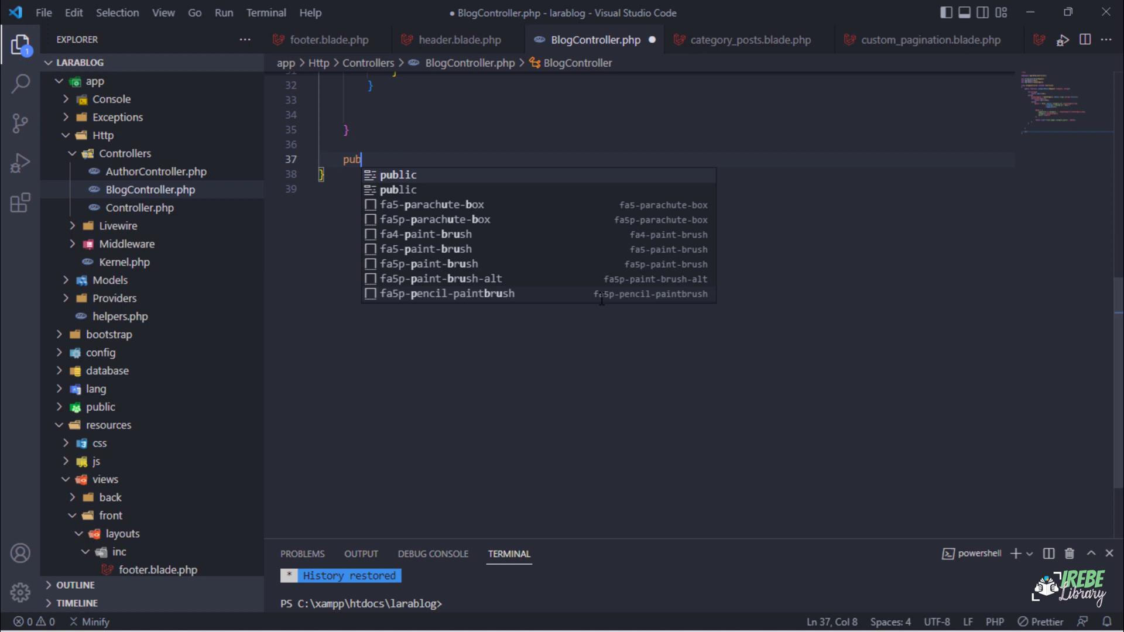
text(lic function searchBlog(Req)
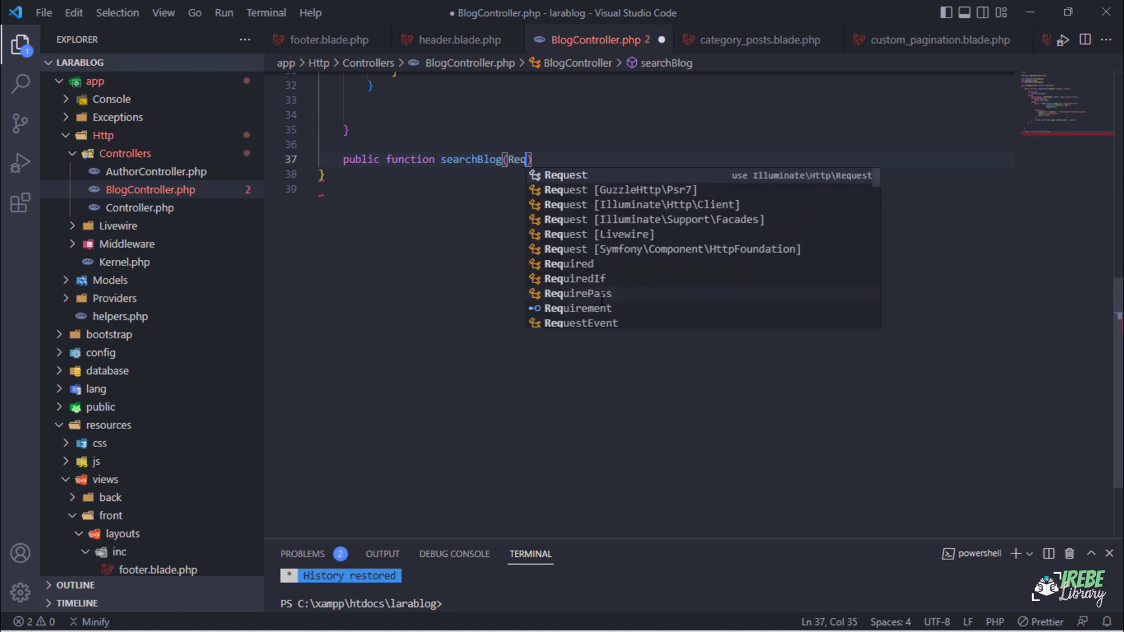
text(uest $request){)
key(Return)
text($query)
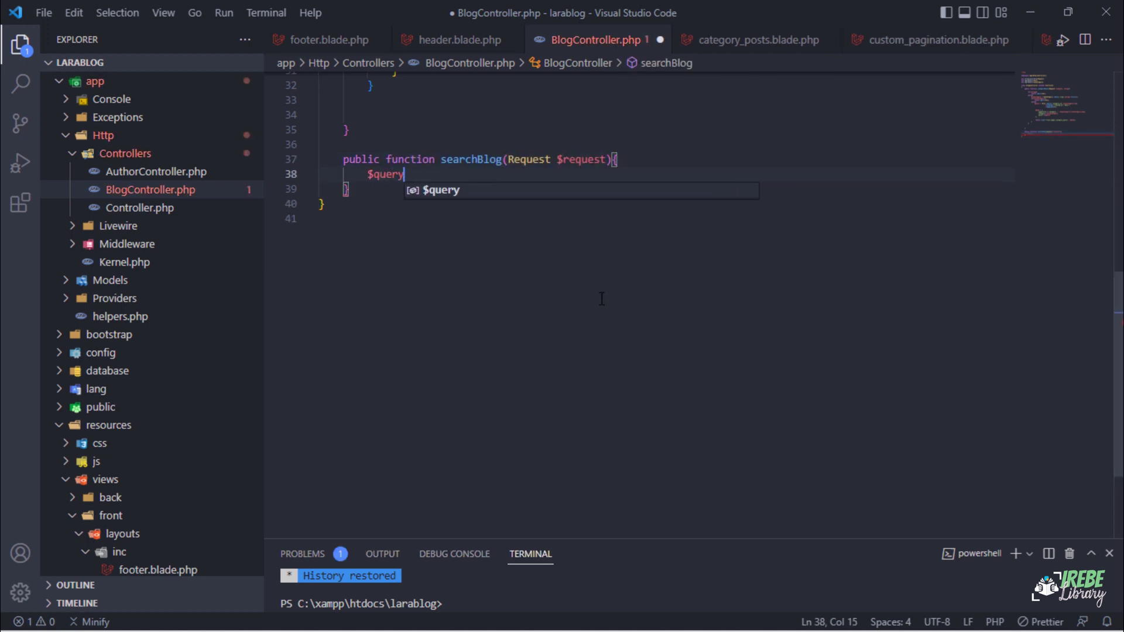
text( = request()->query)
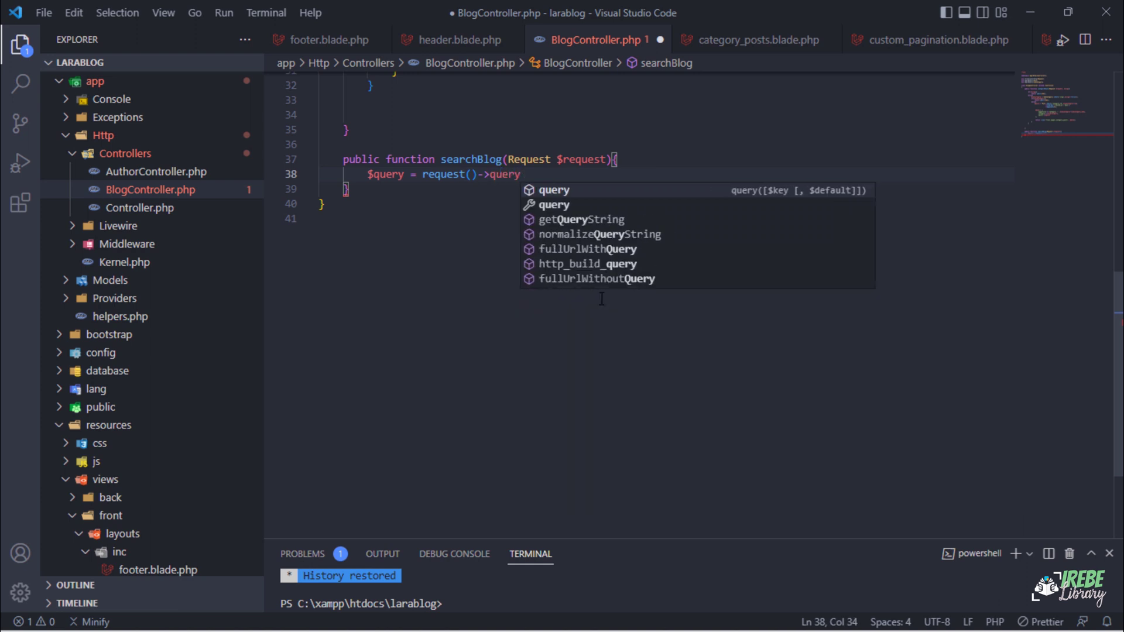
text(('query');)
key(Return)
text(if()
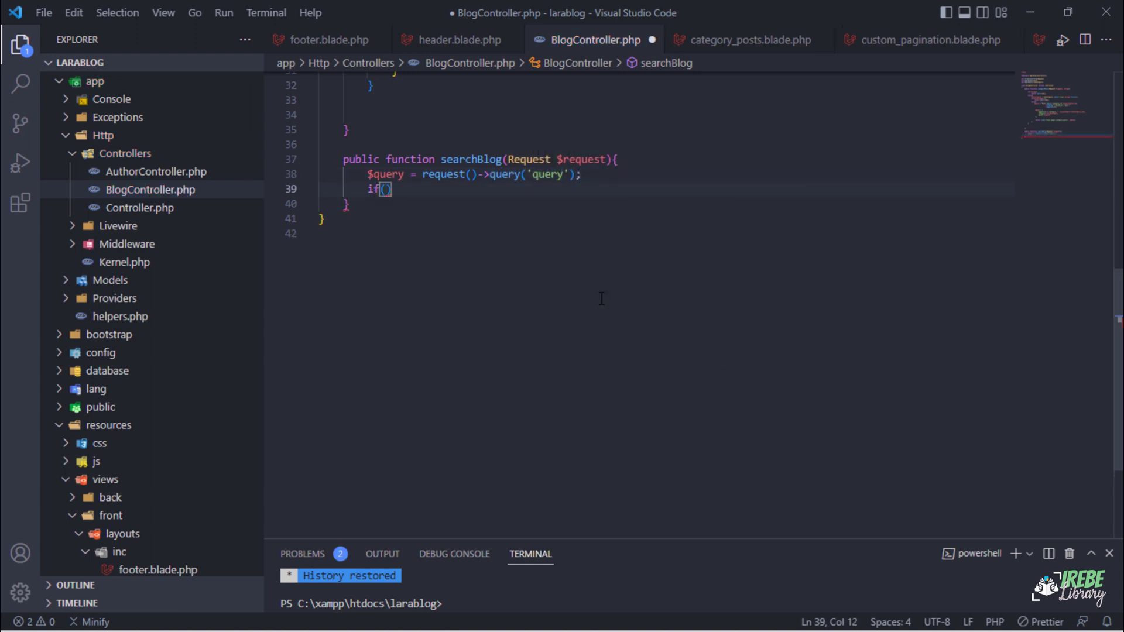
text($query && strlen($qu)
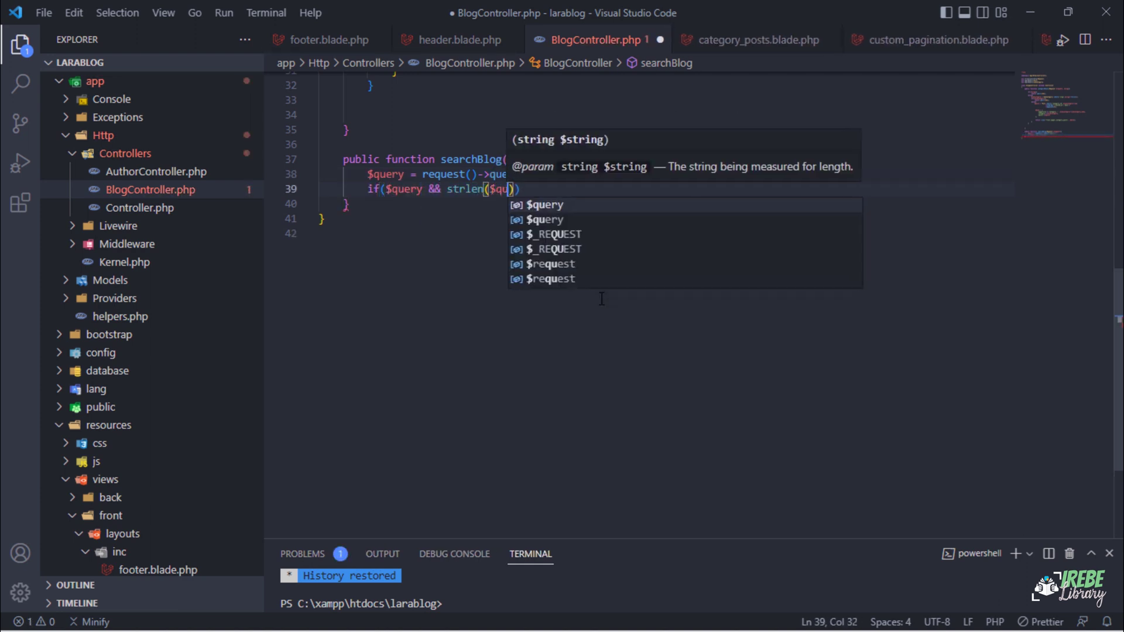
text(ery) >= 2){)
key(Return)
key(Down)
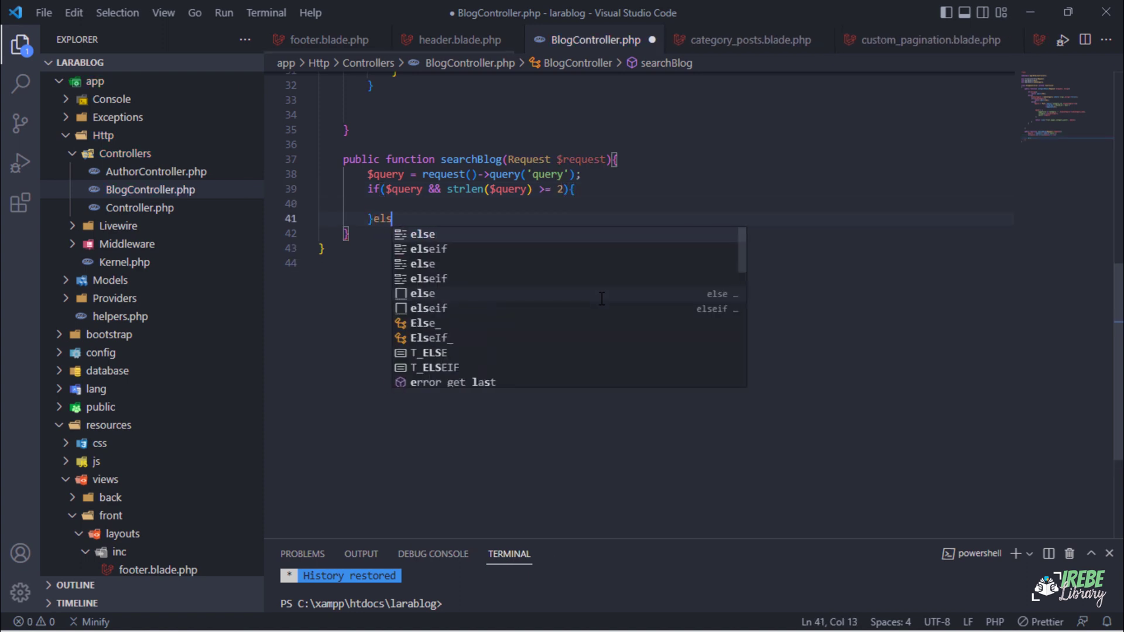
text(else{)
key(Return)
text(return abort()
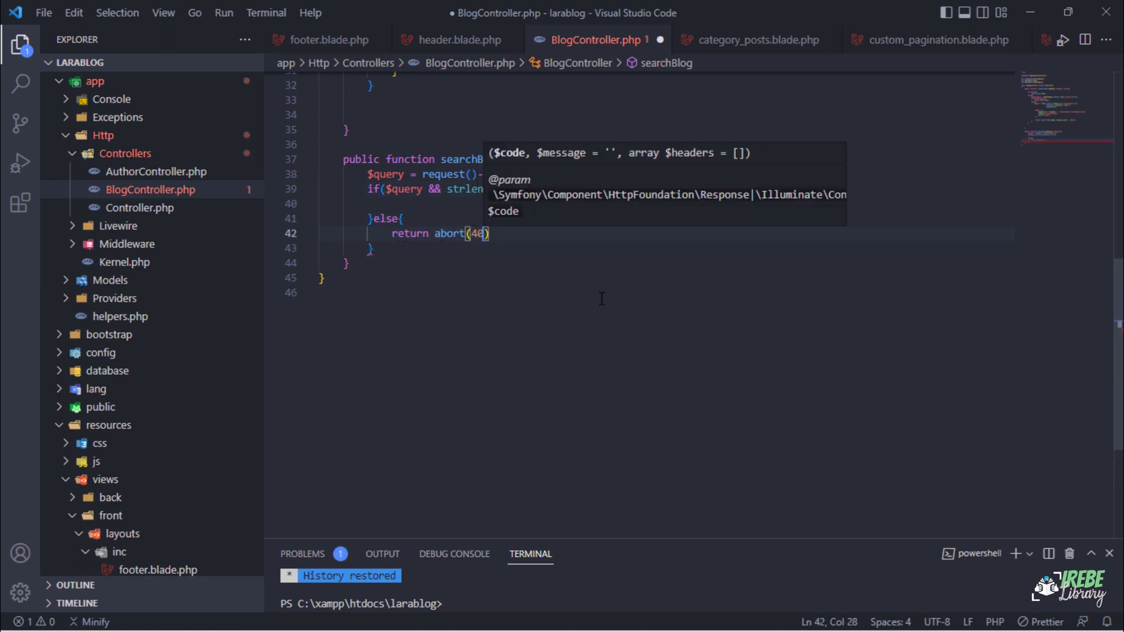
text(404); //You can also redirect back to search page with error message)
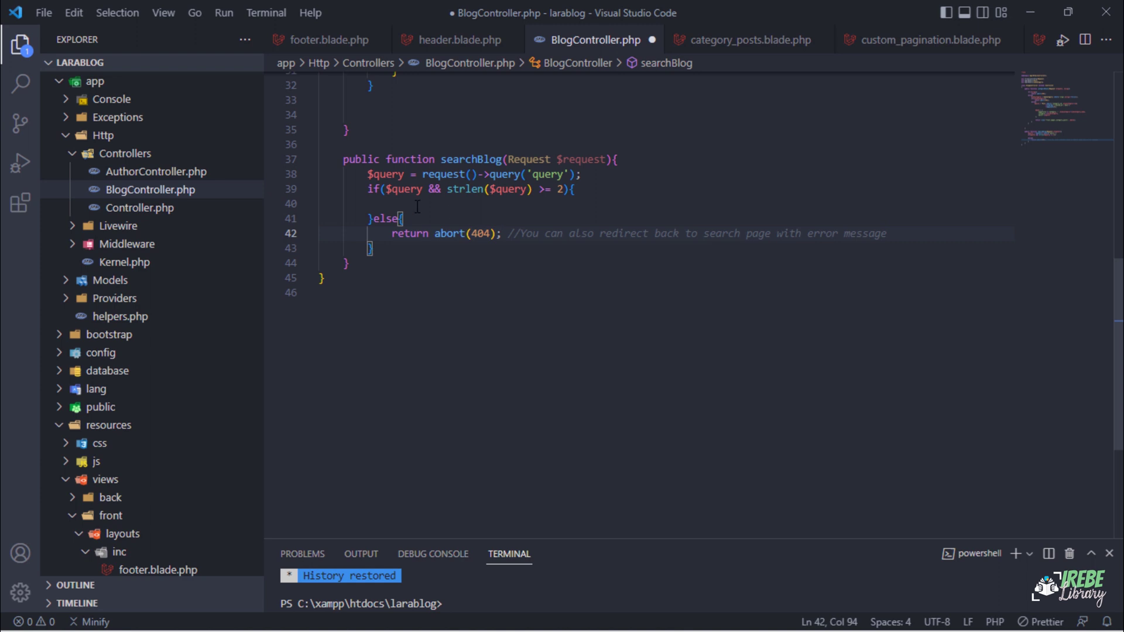
- Inside the check, split the query into words with preg_split and start Post::query()
click(417, 205)
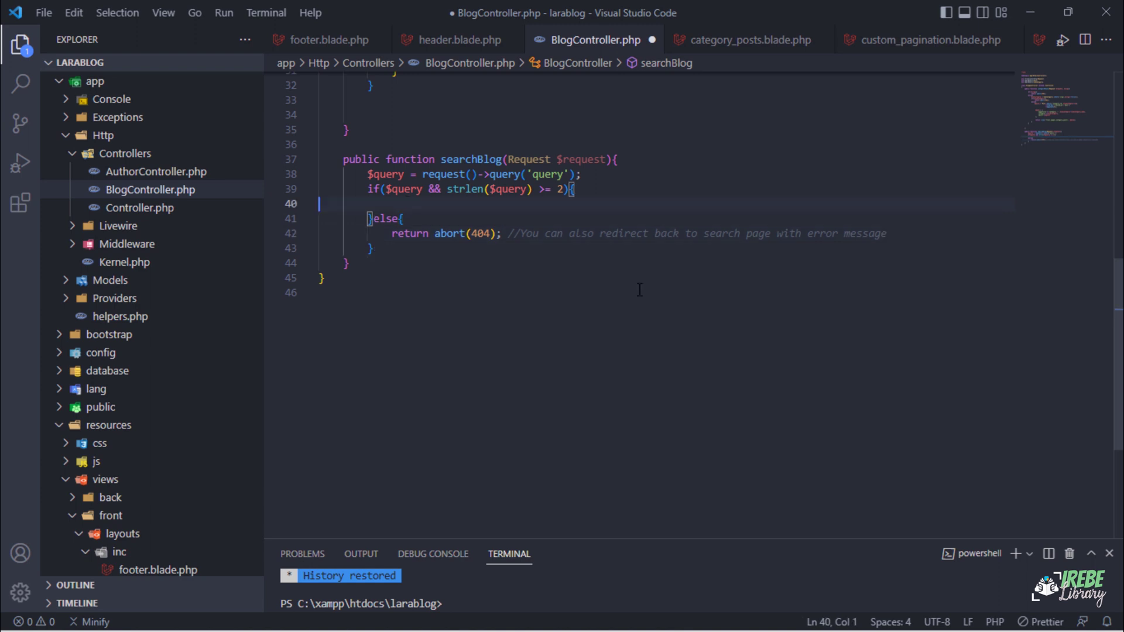
key(Tab)
key(Tab)
text($sea)
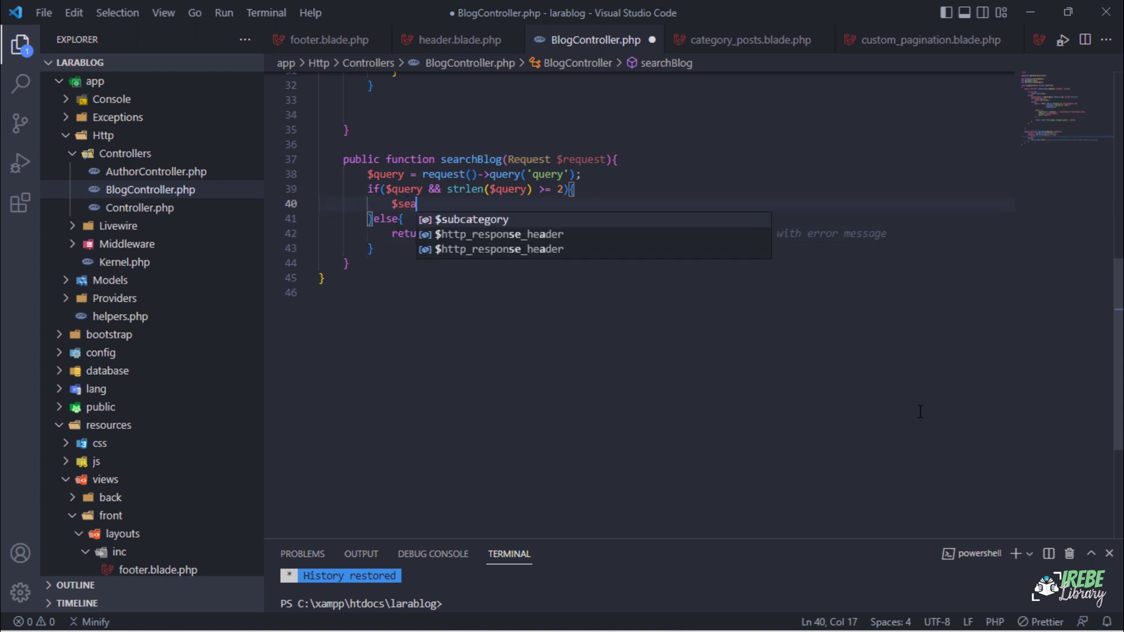
text(rchValues = preg_sp)
key(Return)
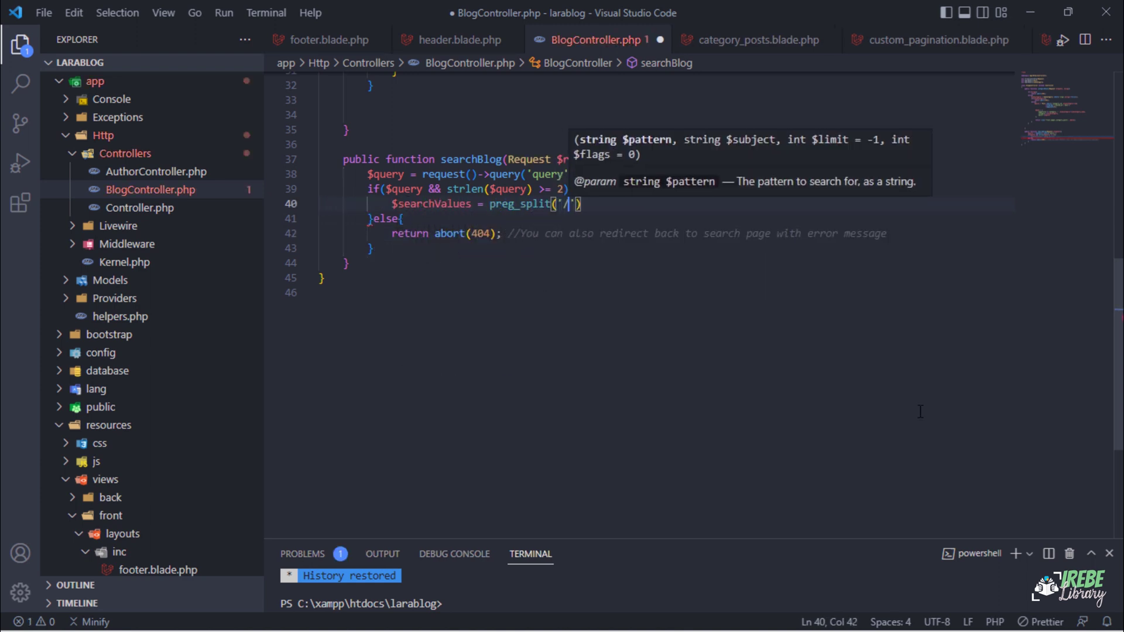
text('/\s+/', $query)
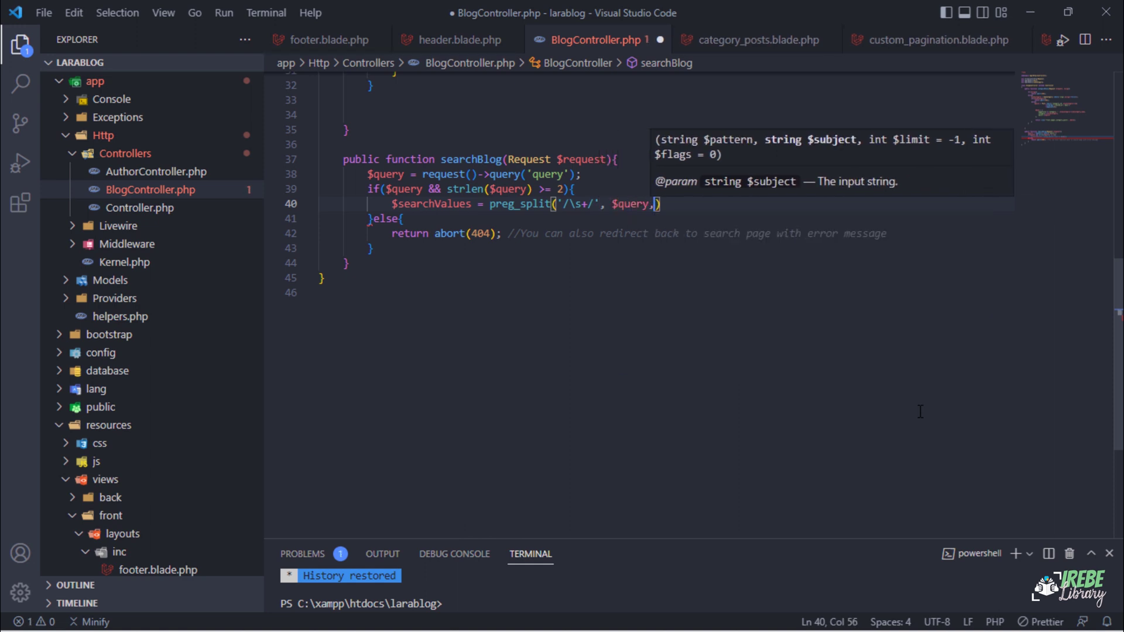
text(, -1, PREG_SPLIT_N)
key(Return)
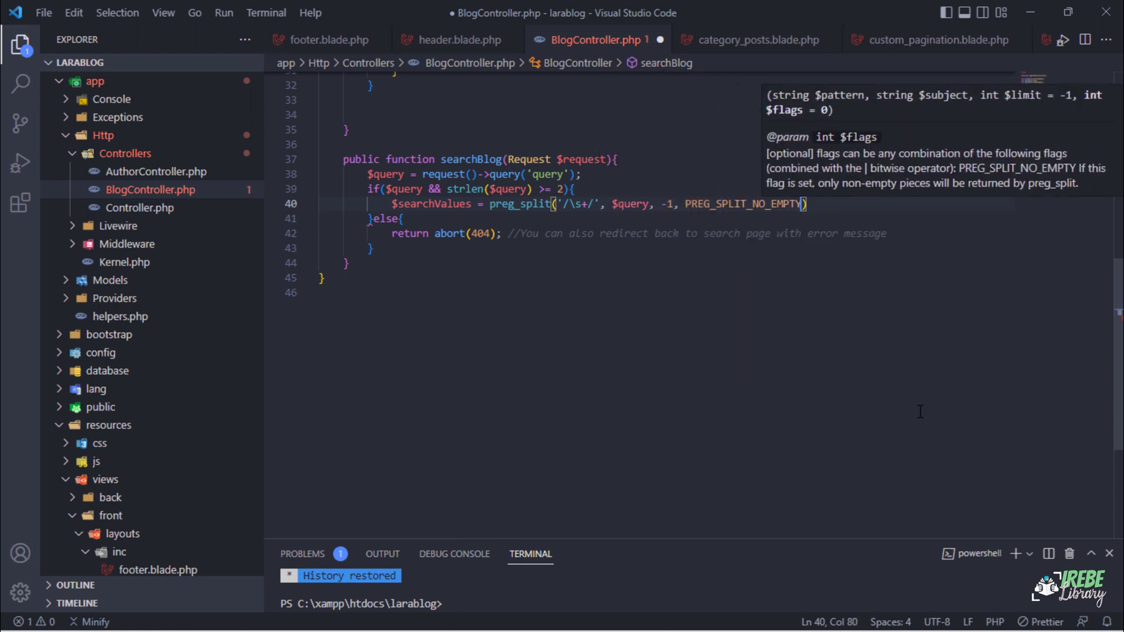
text();)
key(Return)
text($posts = Post::)
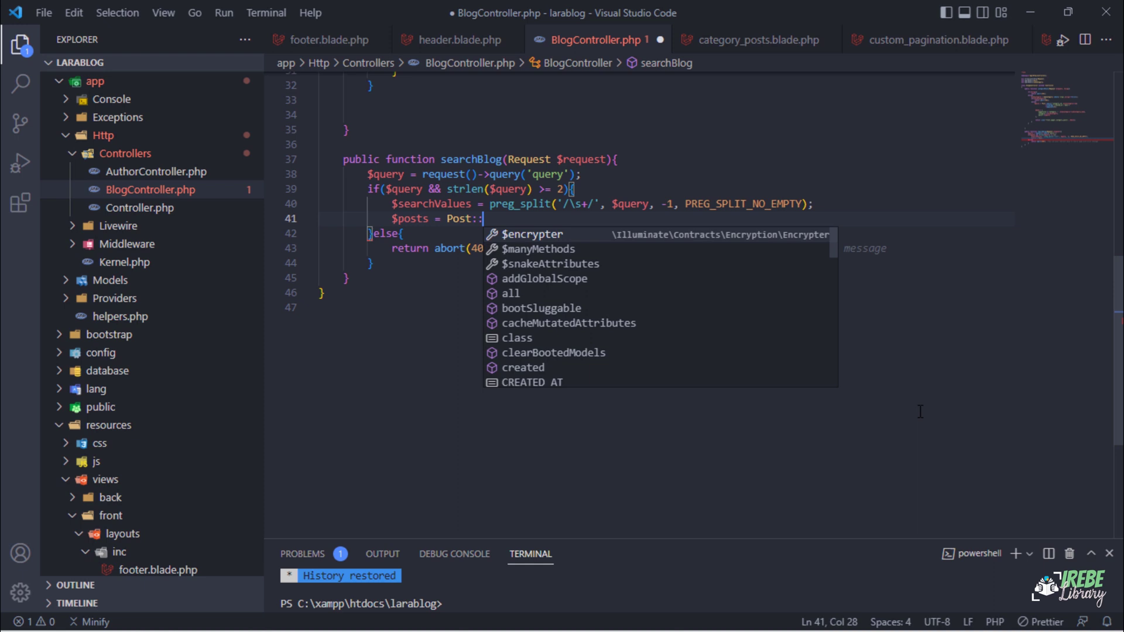
text(query())
key(Return)
key(Return)
text($posts)
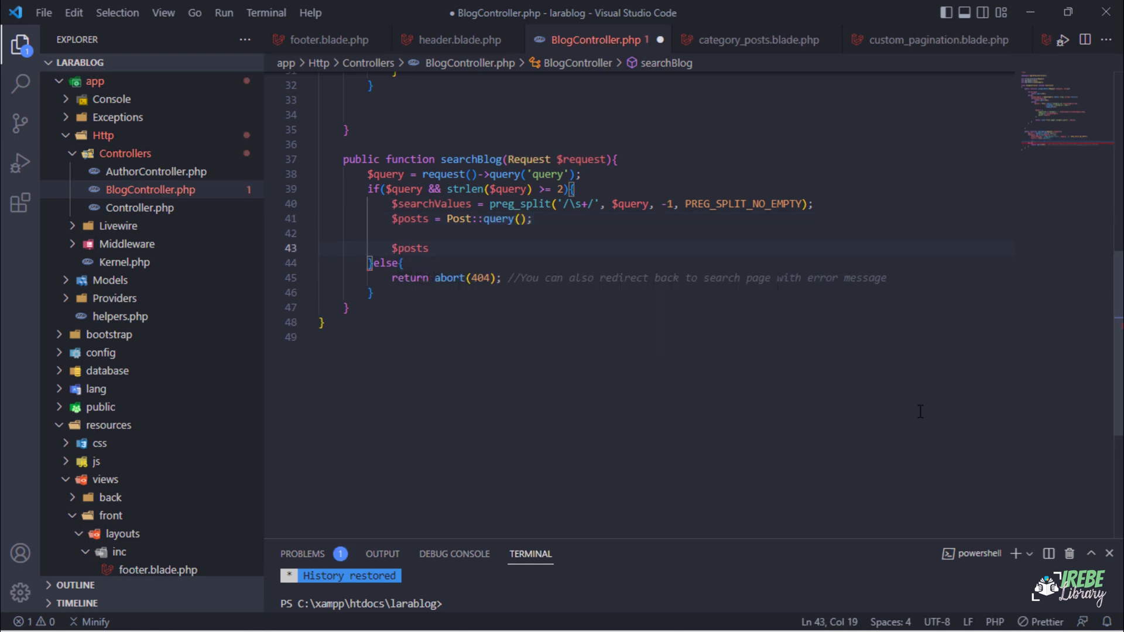
text(->where(function()
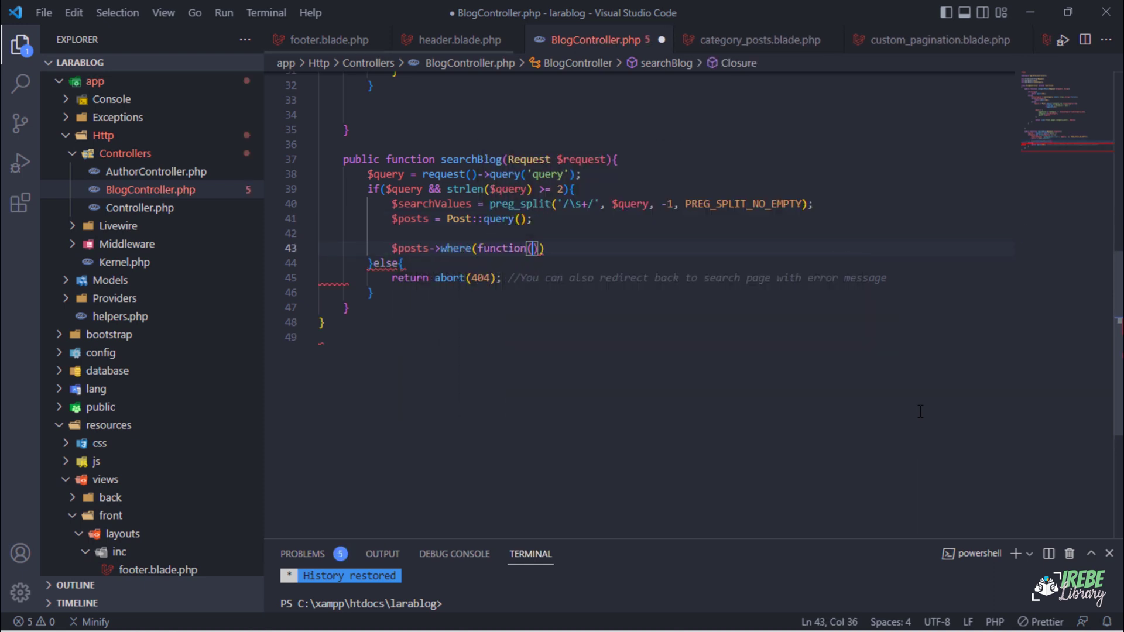
text($q) use ($searchValues)
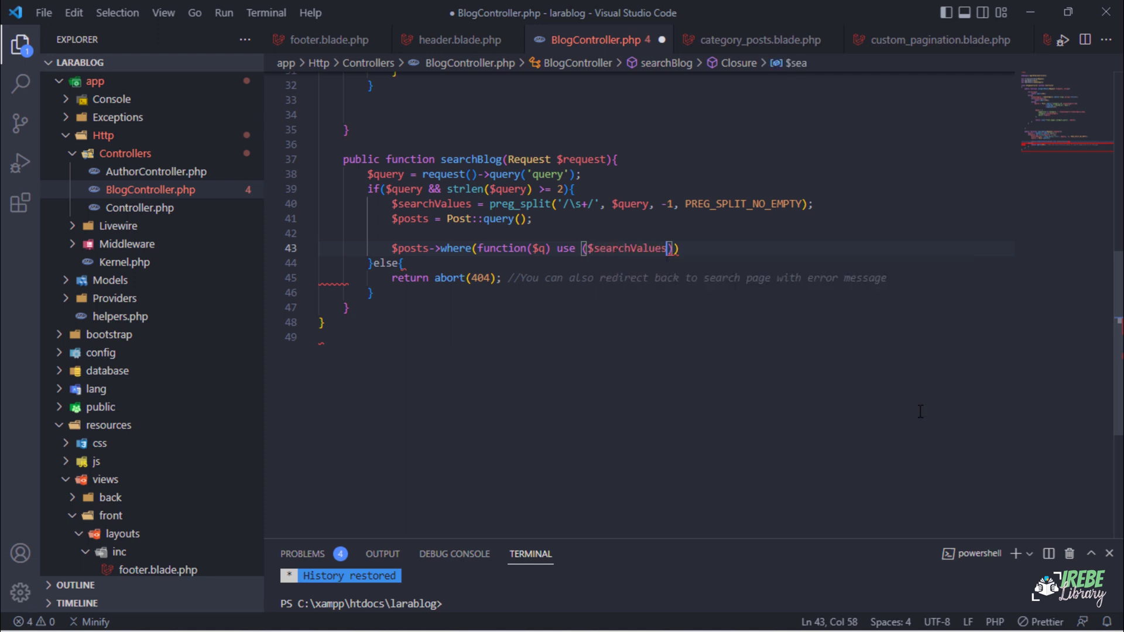
text(){)
- Add a where closure looping over the words with orWhere post_title LIKE conditions
key(Return)
key(Down)
key(End)
text(;)
key(Up)
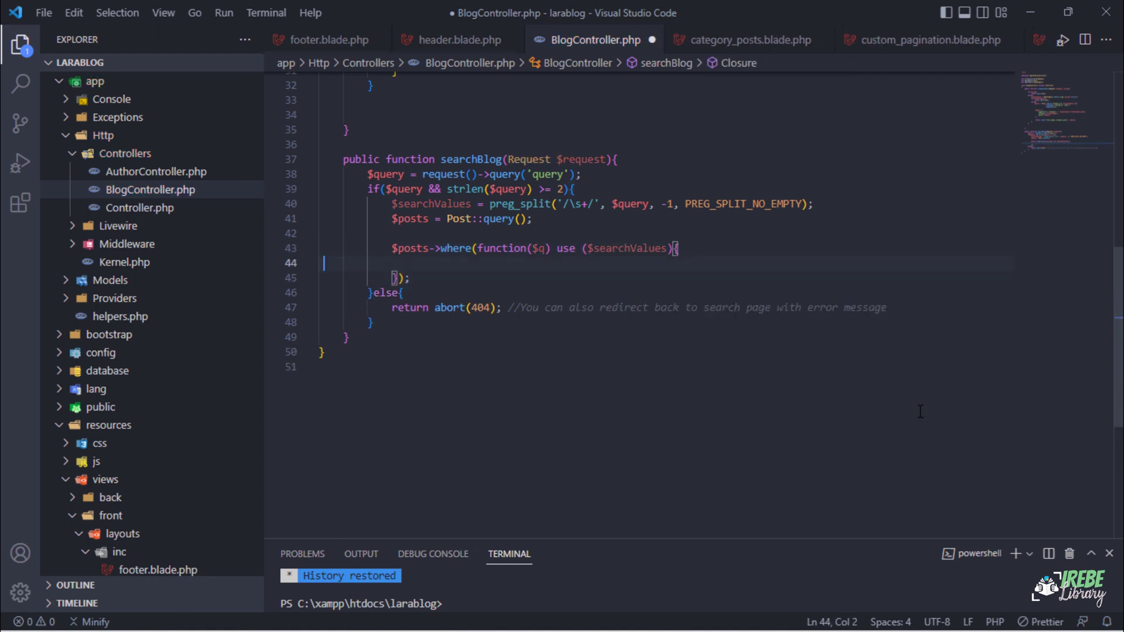
text(foreach($searchValues)
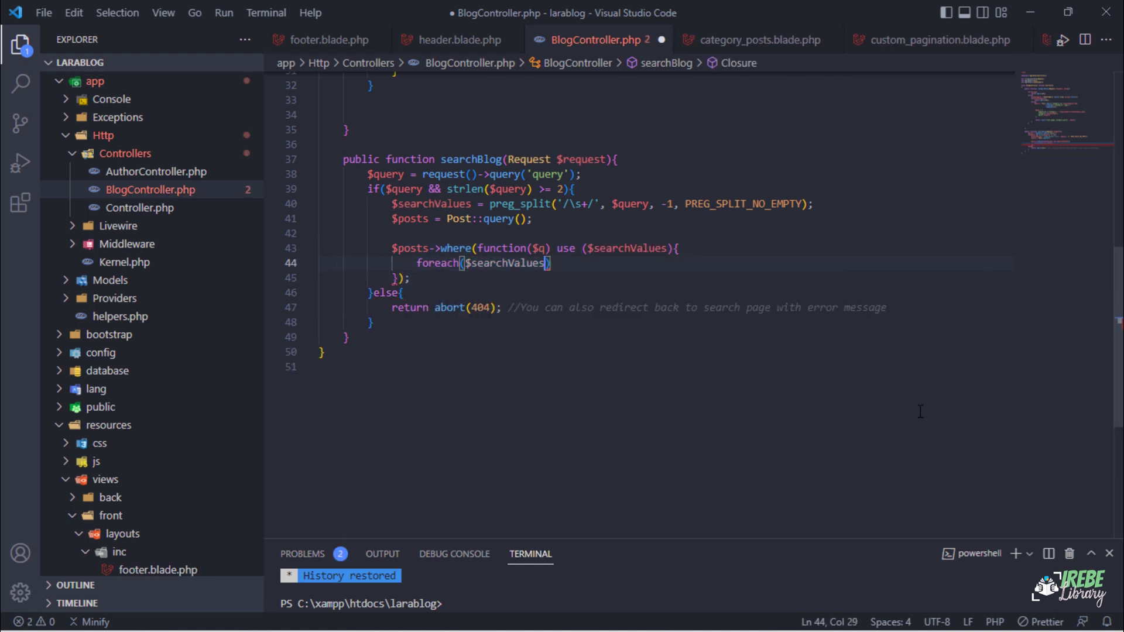
text( as $value)
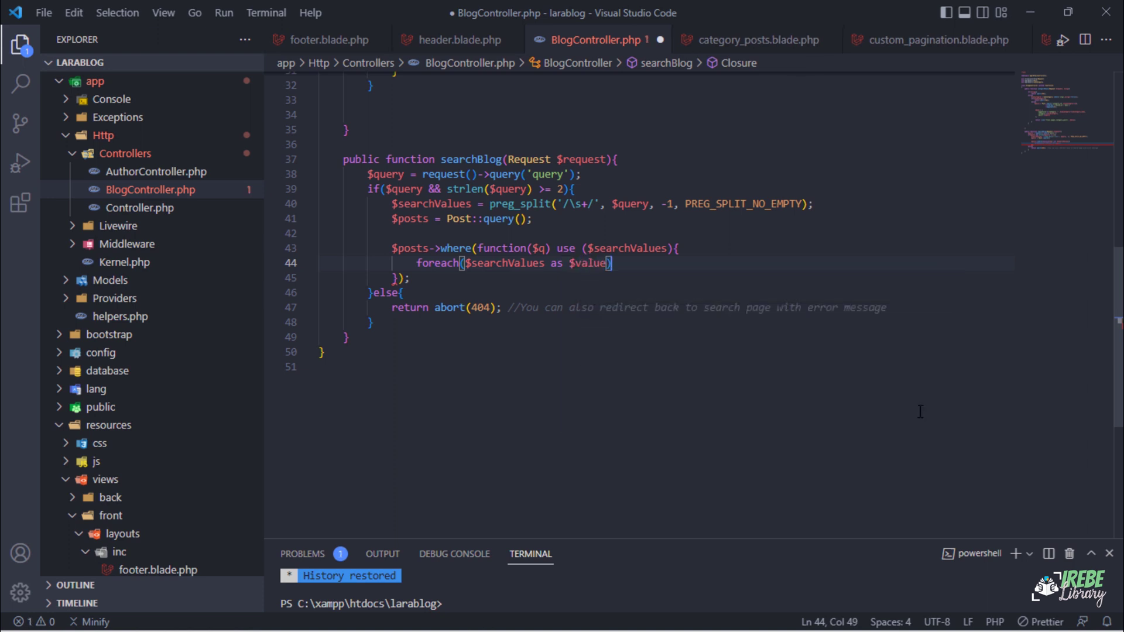
text(){)
key(Return)
text($q->orWhere('post_title','LIKE',"%{)
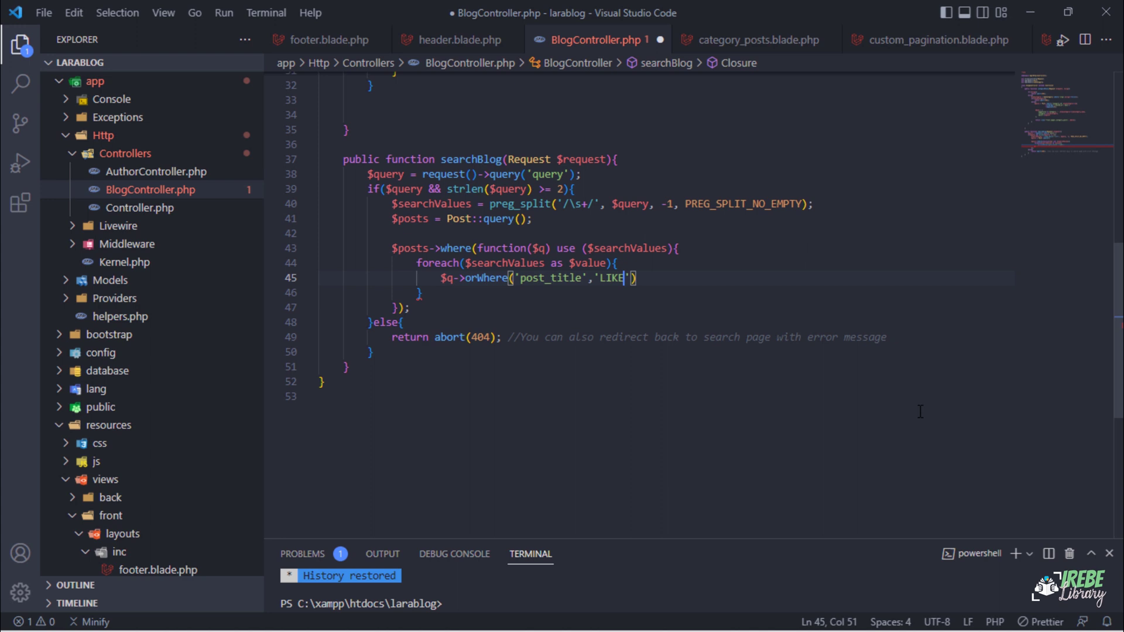
text($va)
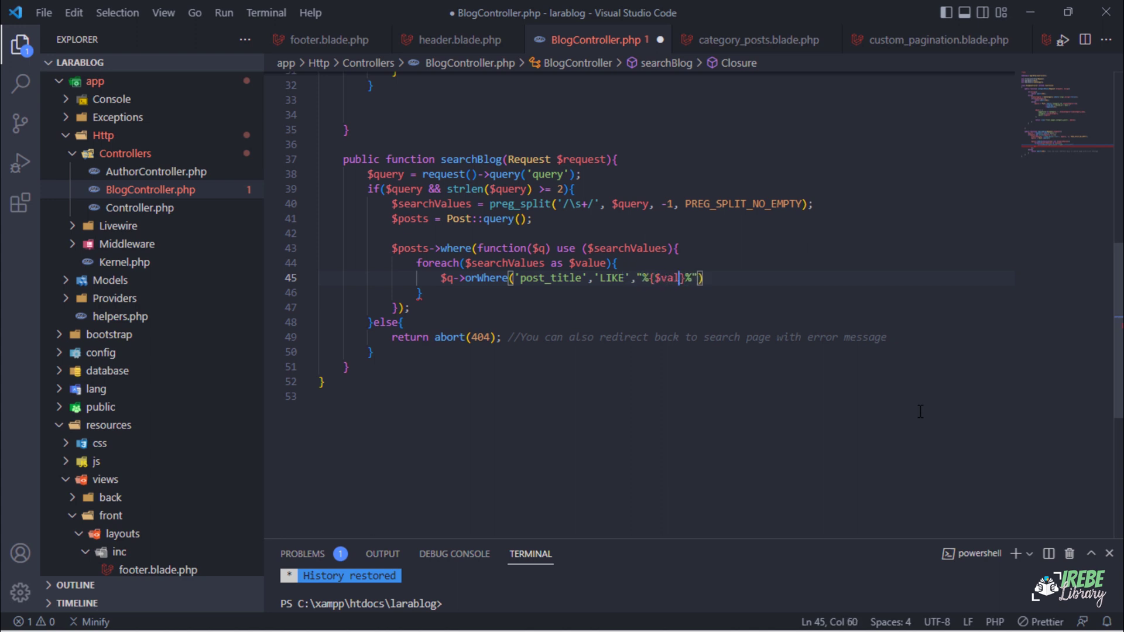
text(lue)
key(End)
text(;)
key(Return)
text($q->orWhere)
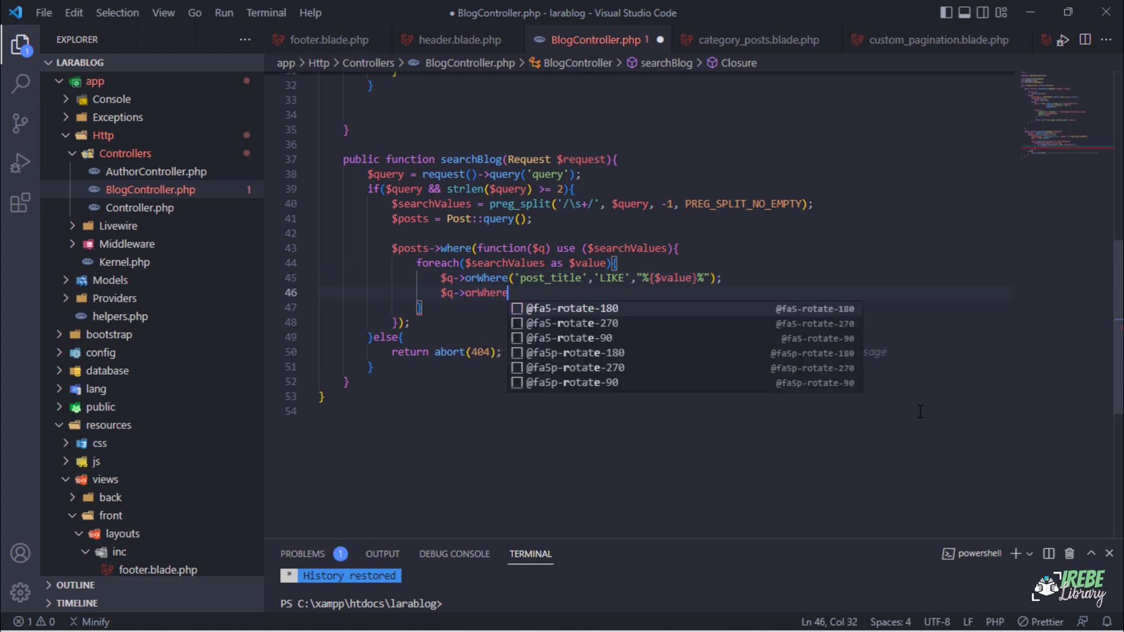
text(('post_tags',')
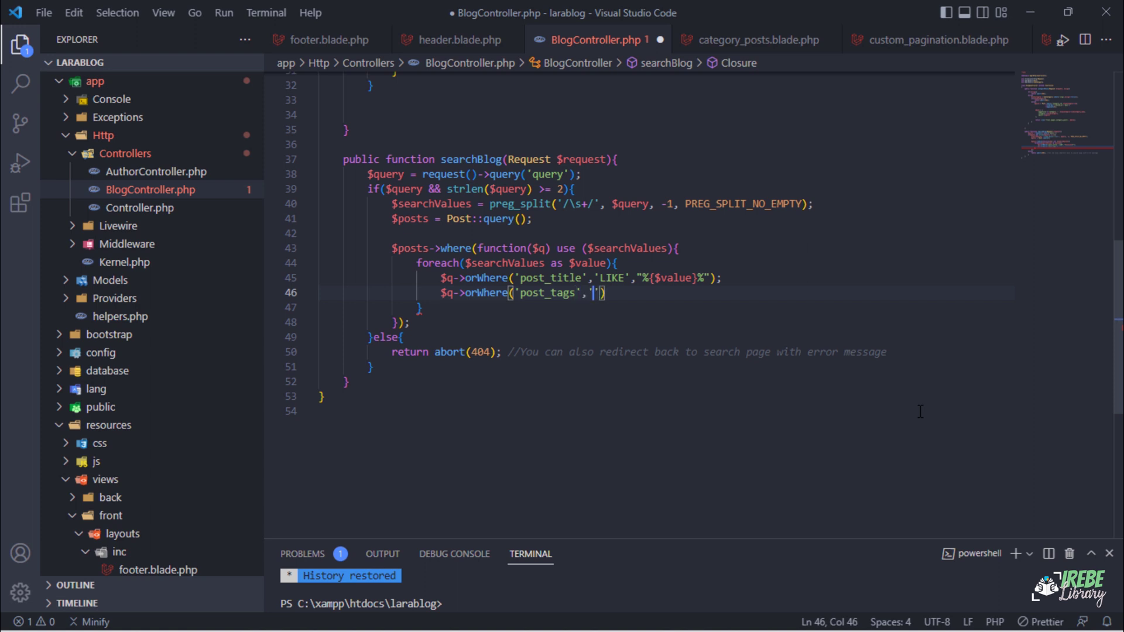
text(LIKE',"%{$)
text(value}%"))
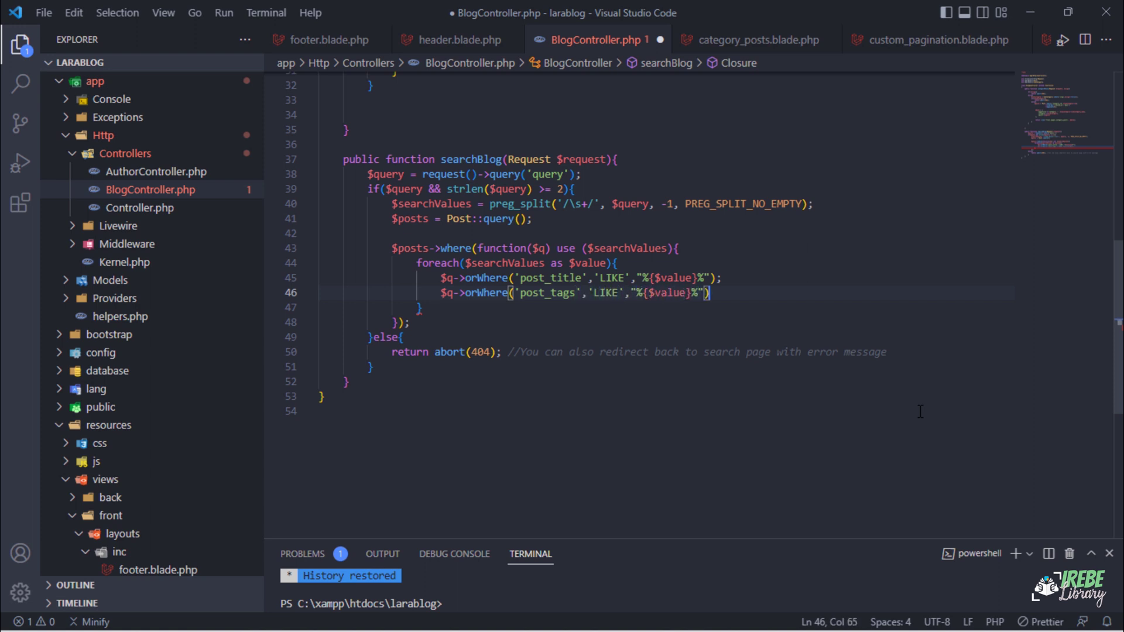
text(;)
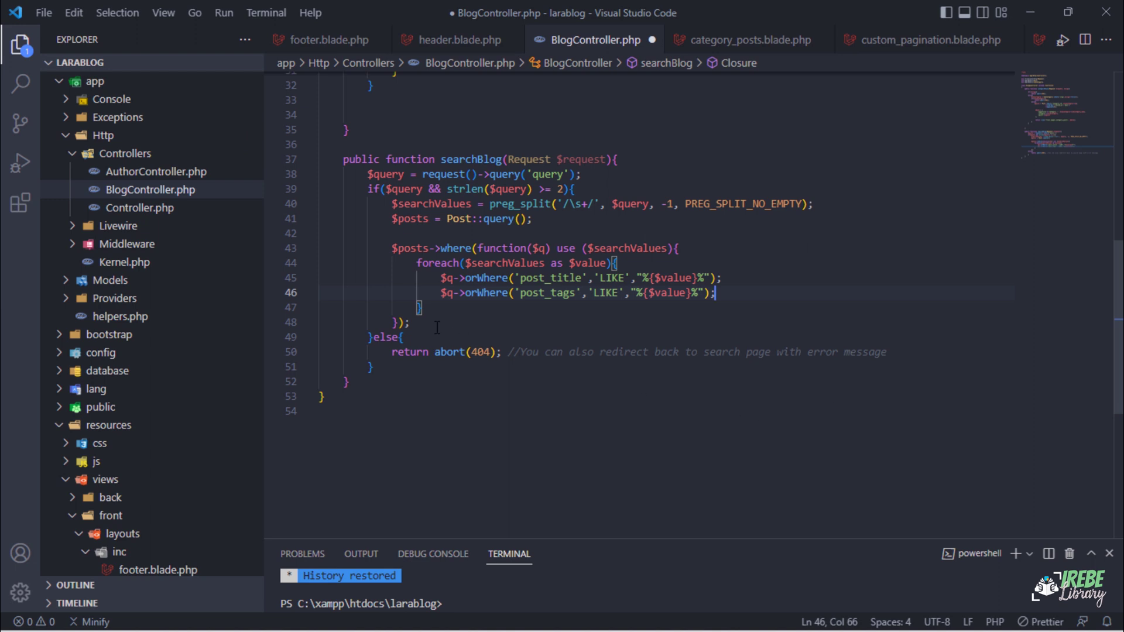
- Chain post_tags matching, subcategory and author loading, orderBy('created_at','desc') and paginate(6)
click(436, 328)
key(Return)
text($pos)
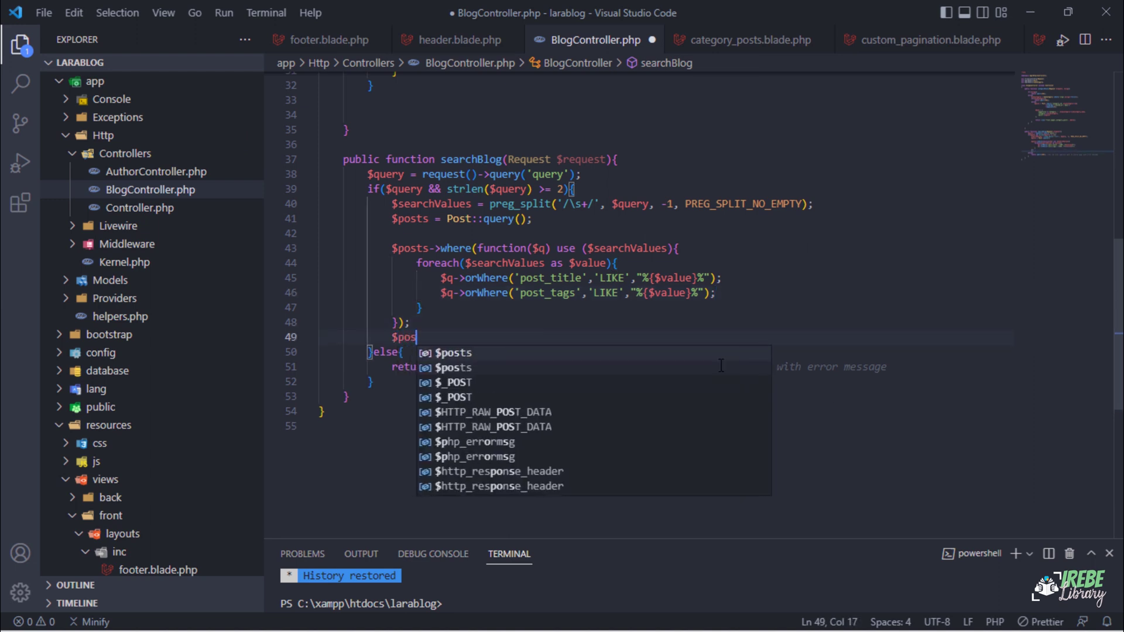
text(ts = $posts->with()
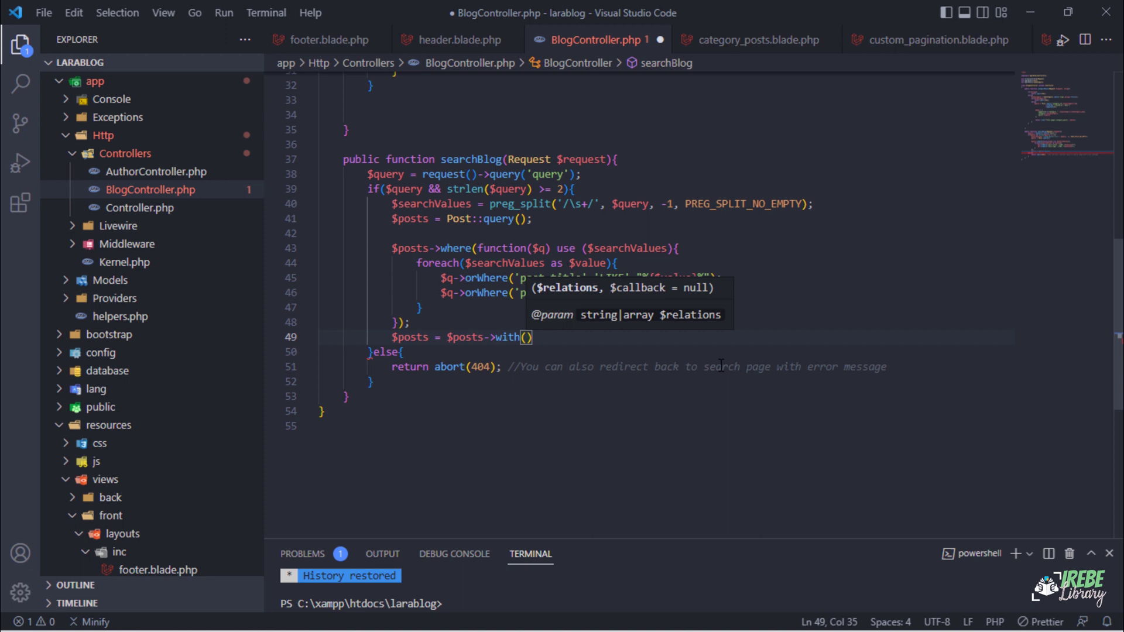
text('subcategory'))
key(Return)
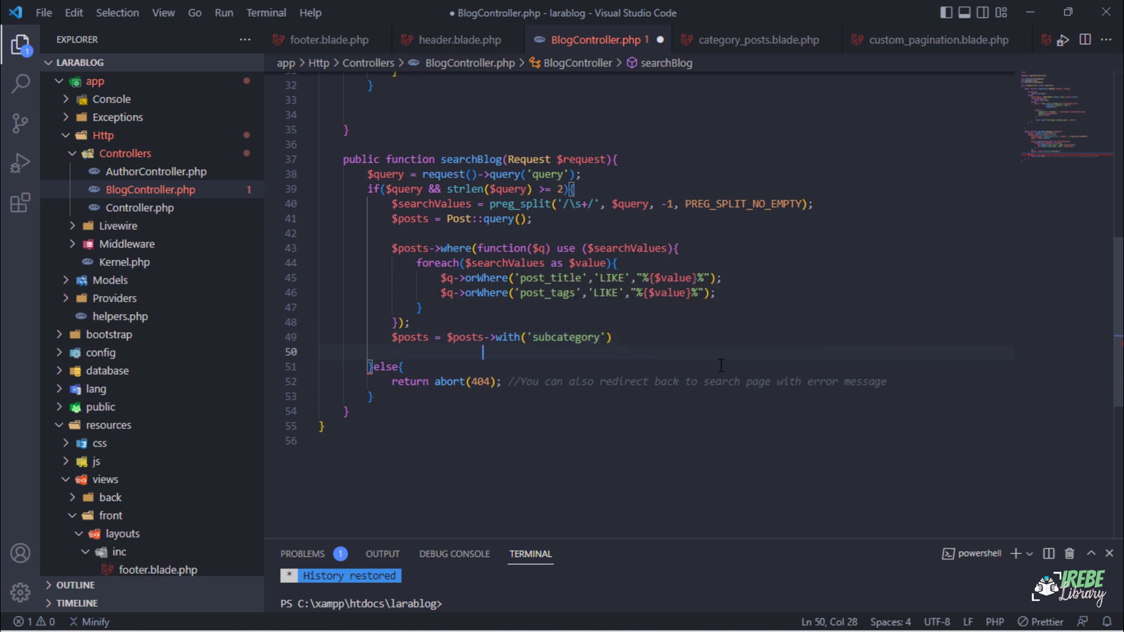
text(->with('author')
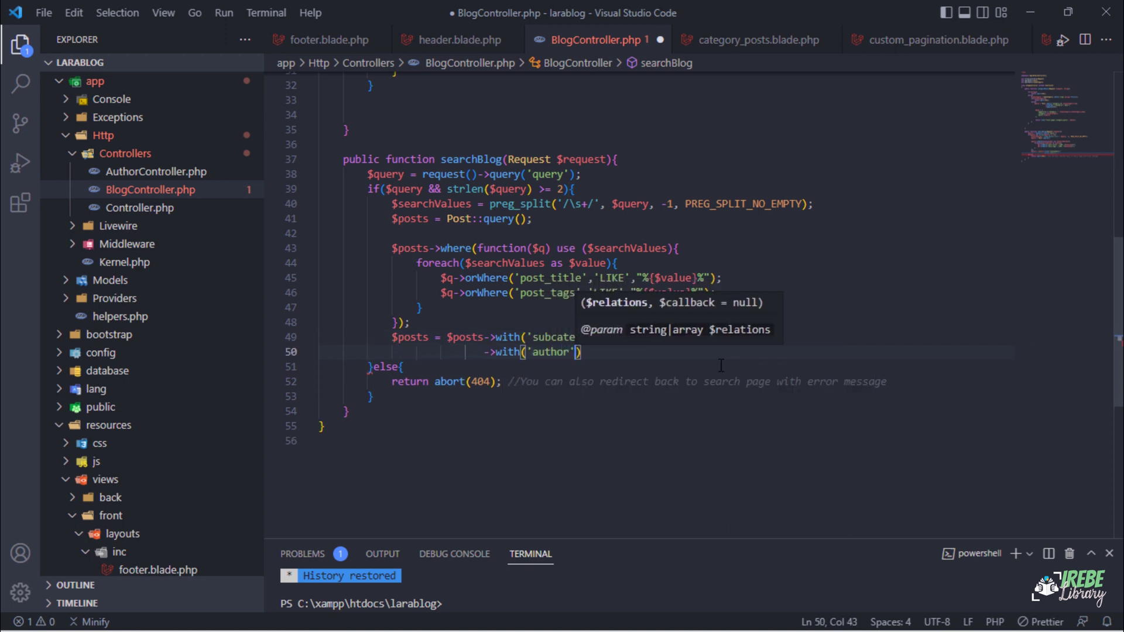
key(End)
key(Return)
text(->orderBy('create)
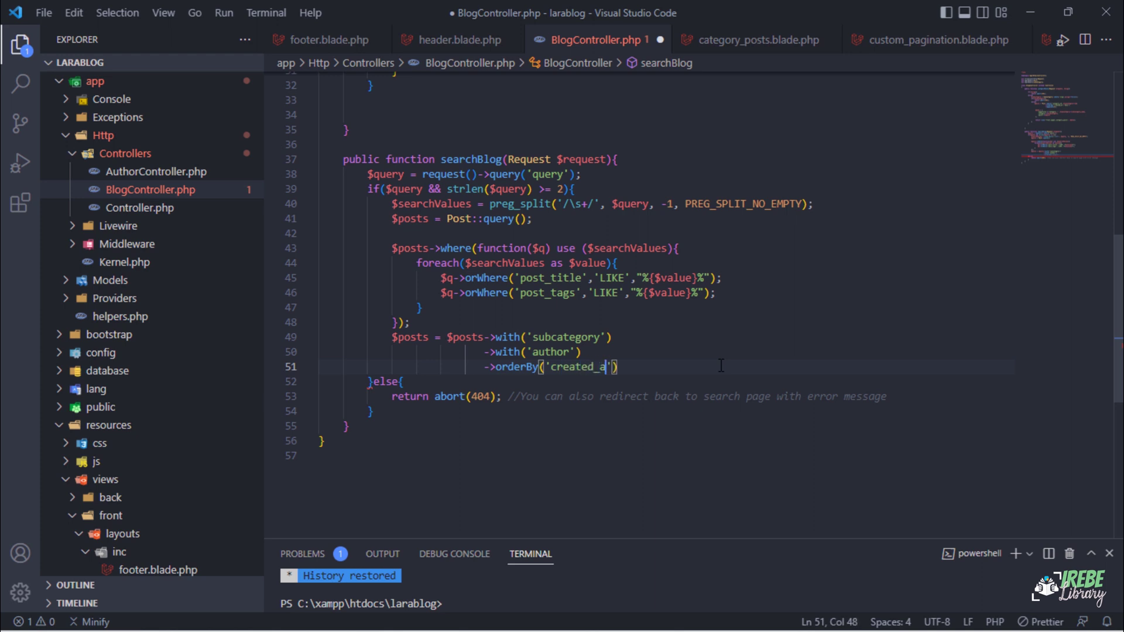
text(d_at','desc)
key(End)
key(Return)
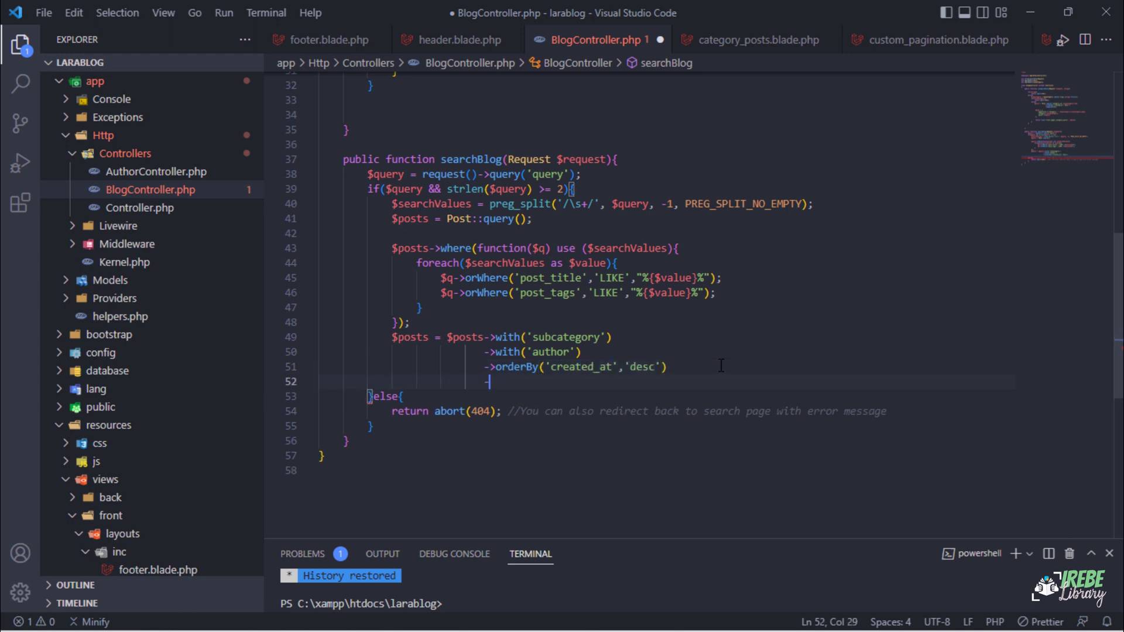
text(->paginate(6)
key(End)
text(;)
key(Return)
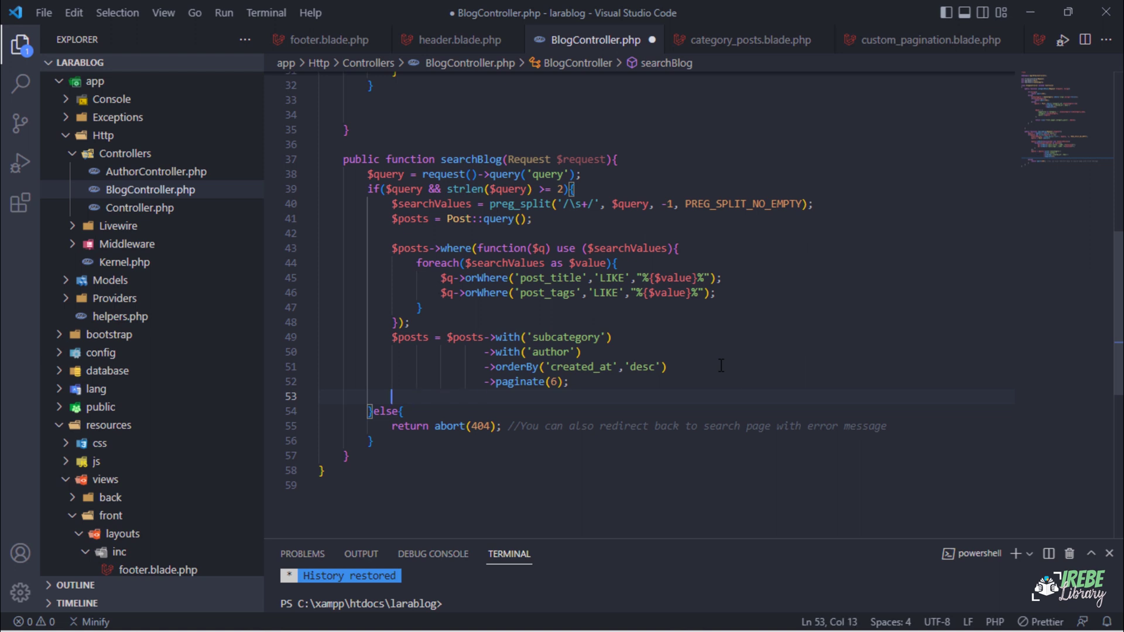
key(BackSpace)
text($data = [])
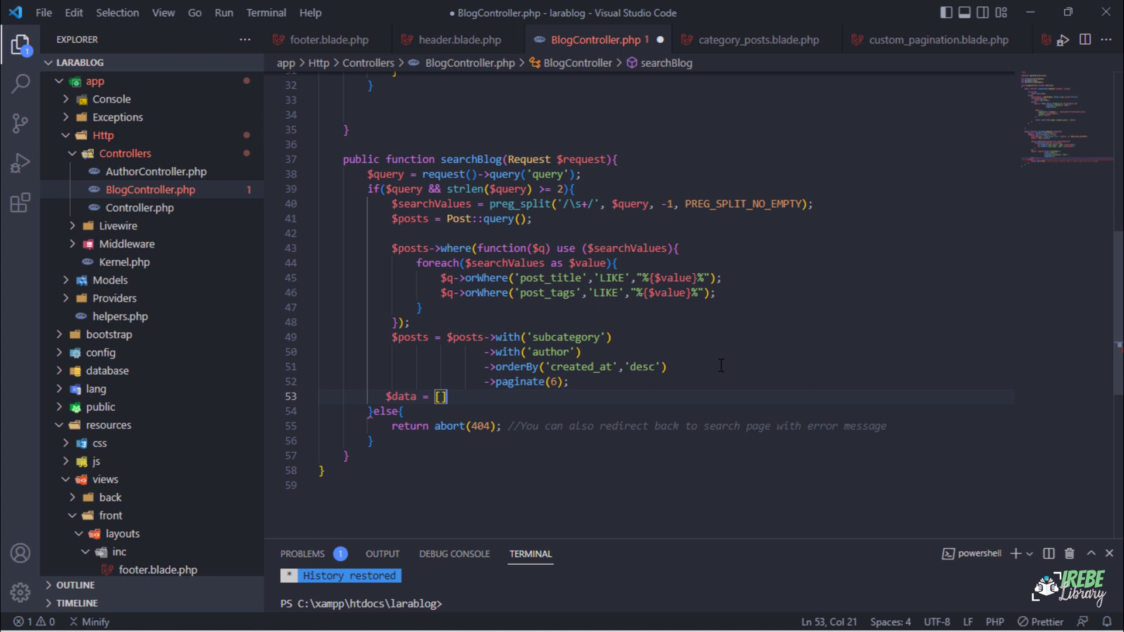
text(;)
- Return front.pages.search_posts with pageTitle 'Search for :: ' plus query and posts, then save
key(Left)
key(Left)
key(Return)
text(')
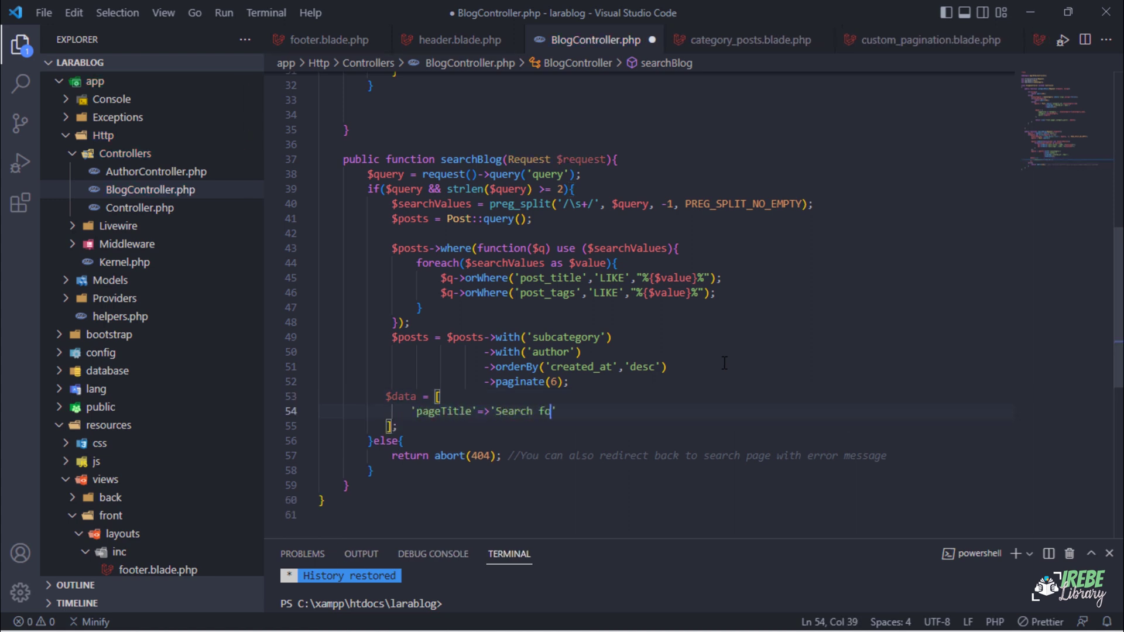
text( '.request()->q)
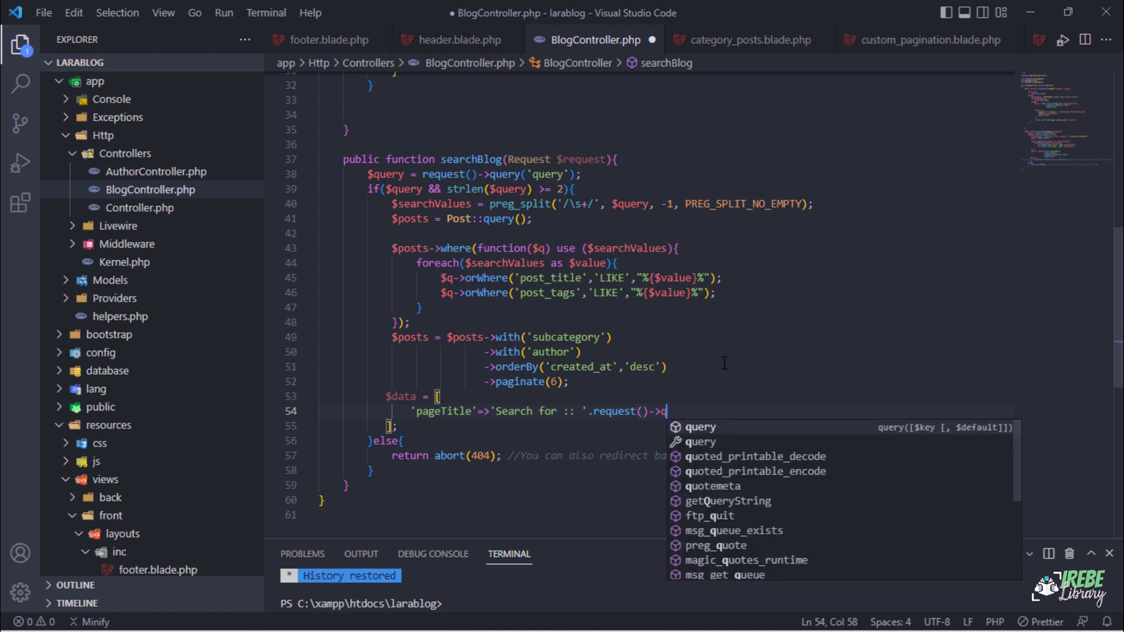
text(uery('query'),)
key(Return)
text('posts'=)
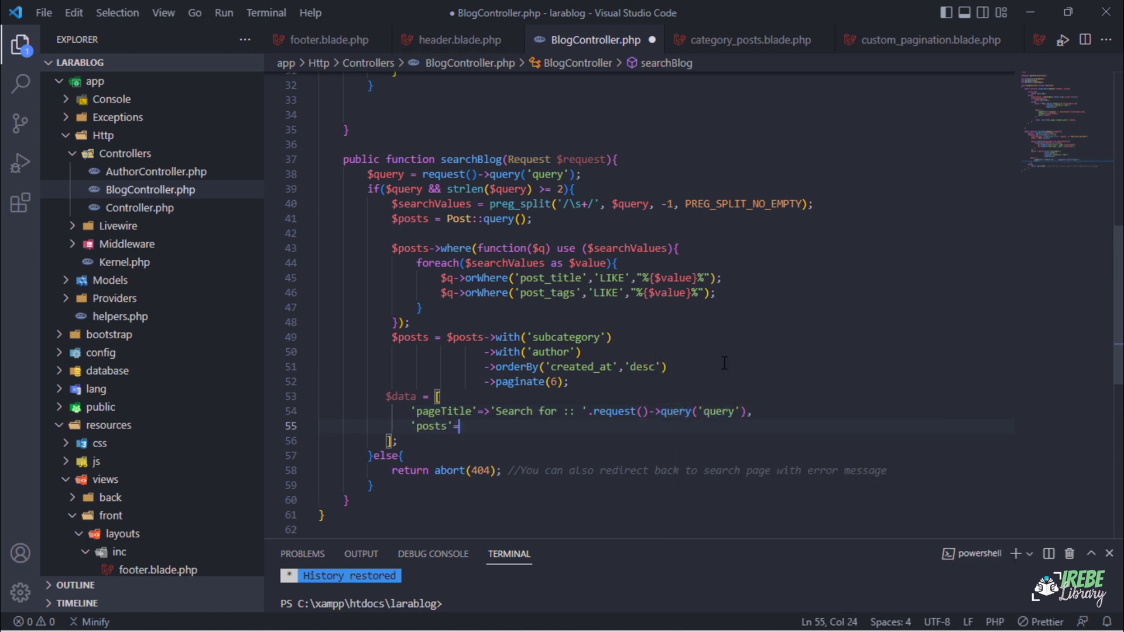
text(>$posts)
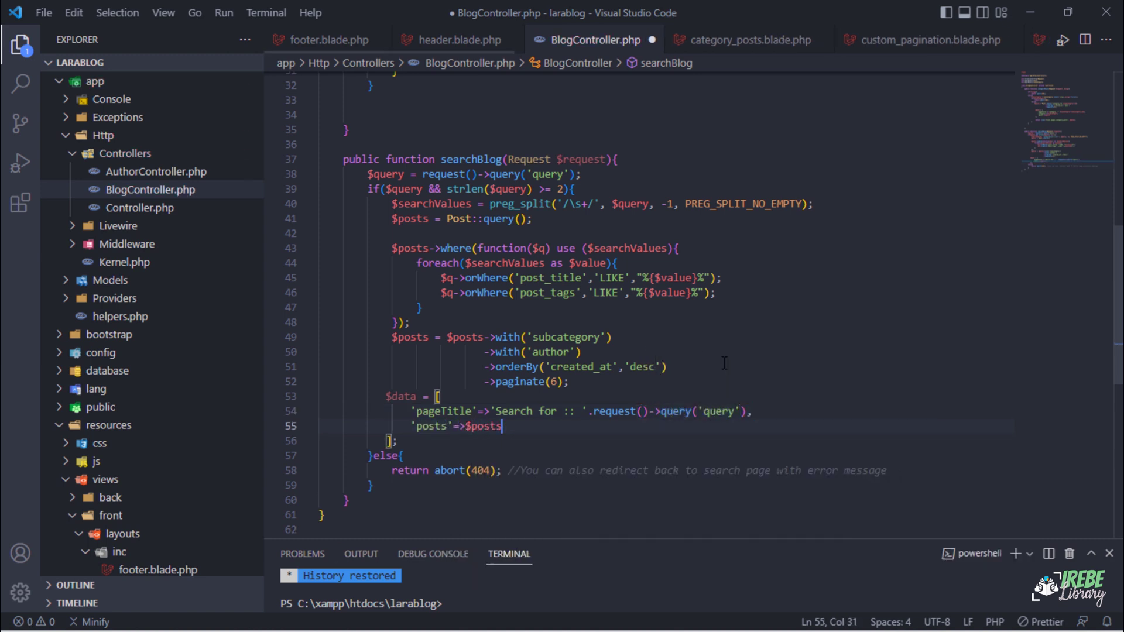
click(402, 437)
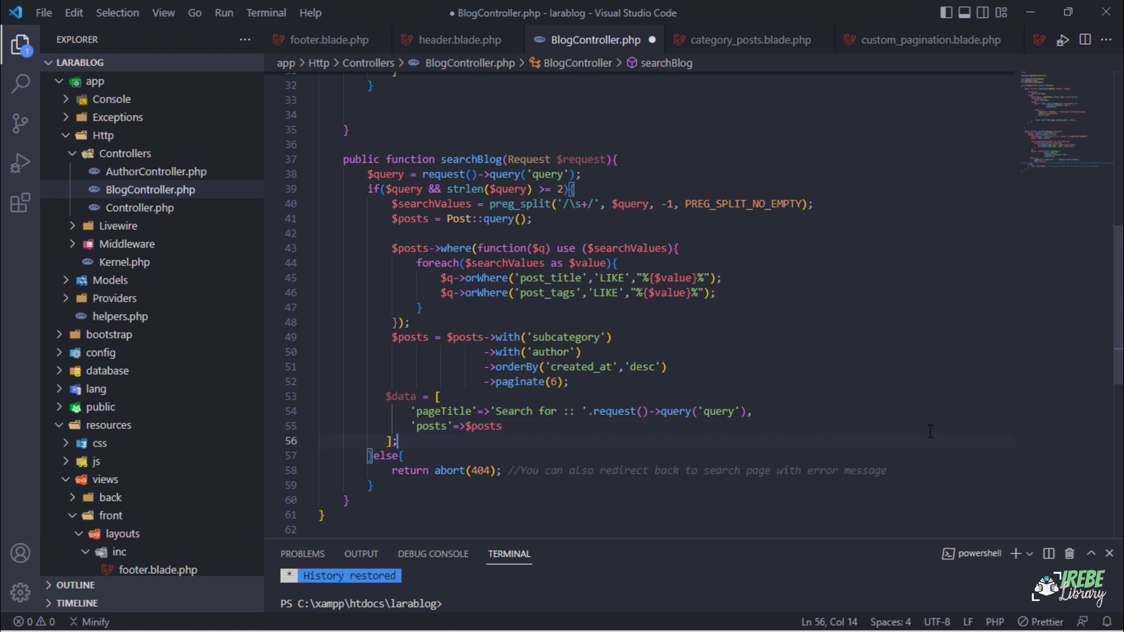
key(Return)
key(Return)
text(retu)
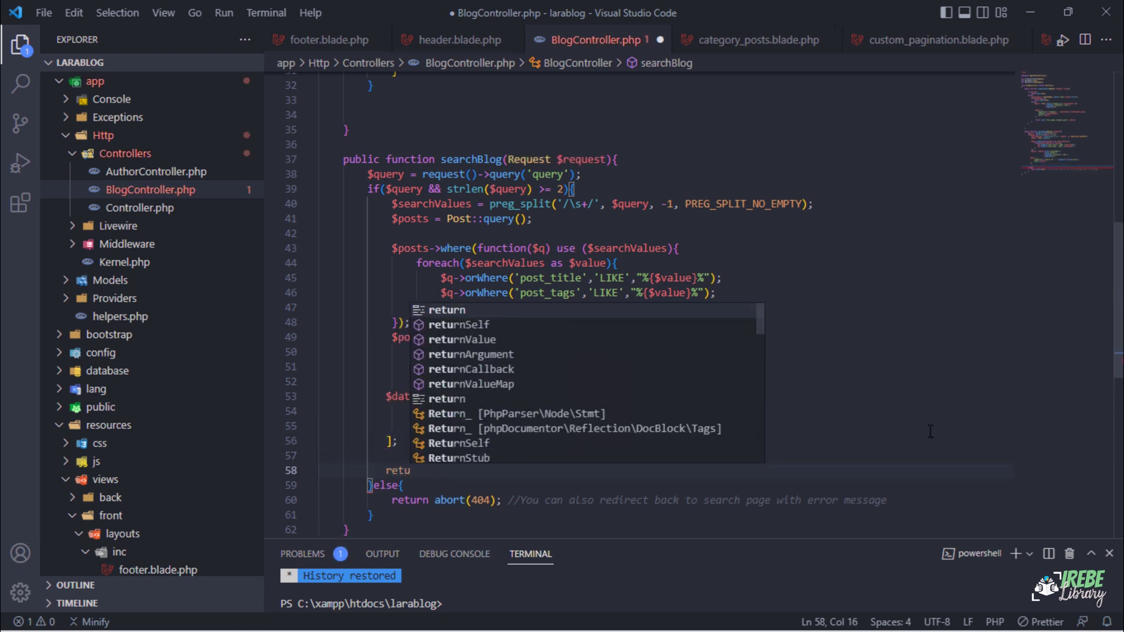
text(rn view('front.pa)
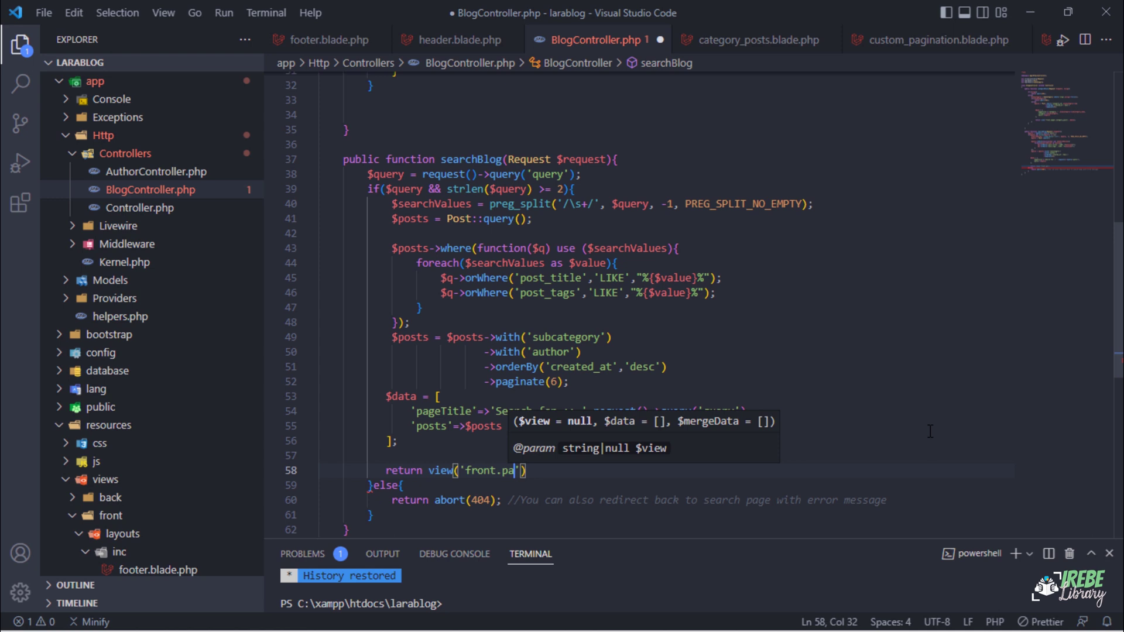
text(ges.search_posts',$data)
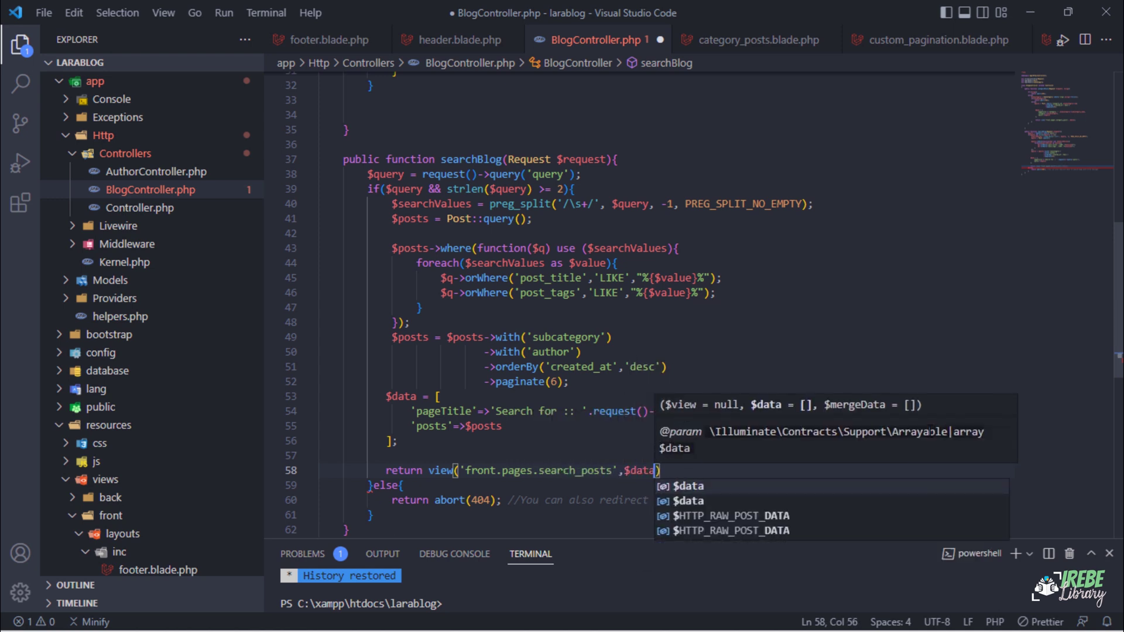
text();)
key(ctrl+s)
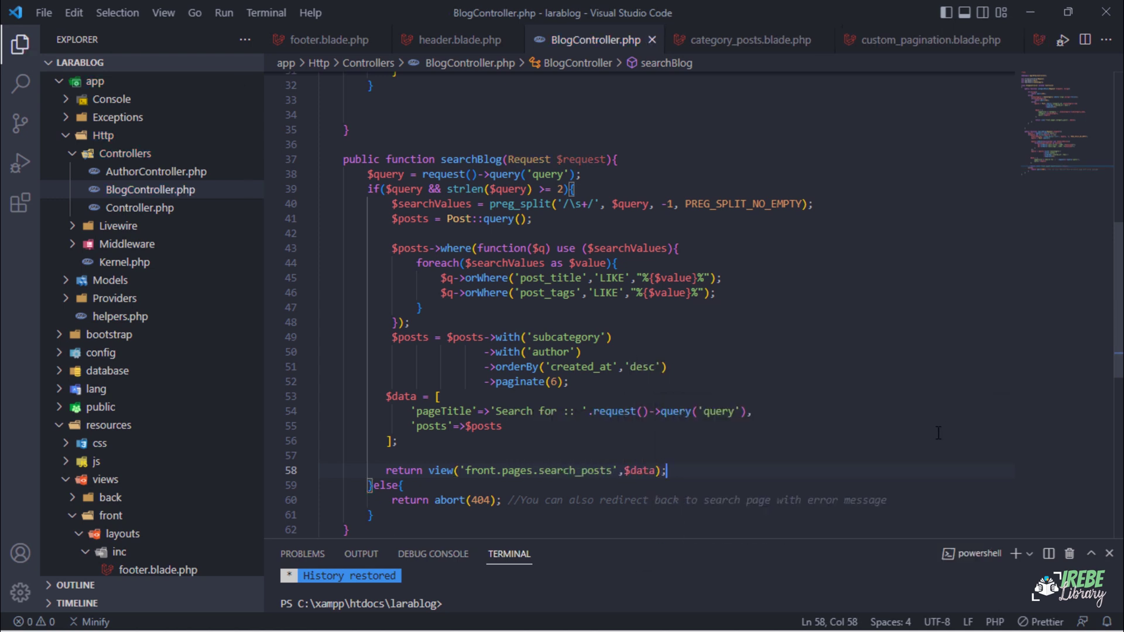
- Copy the view name 'search_posts' from the controller
double_click(579, 471)
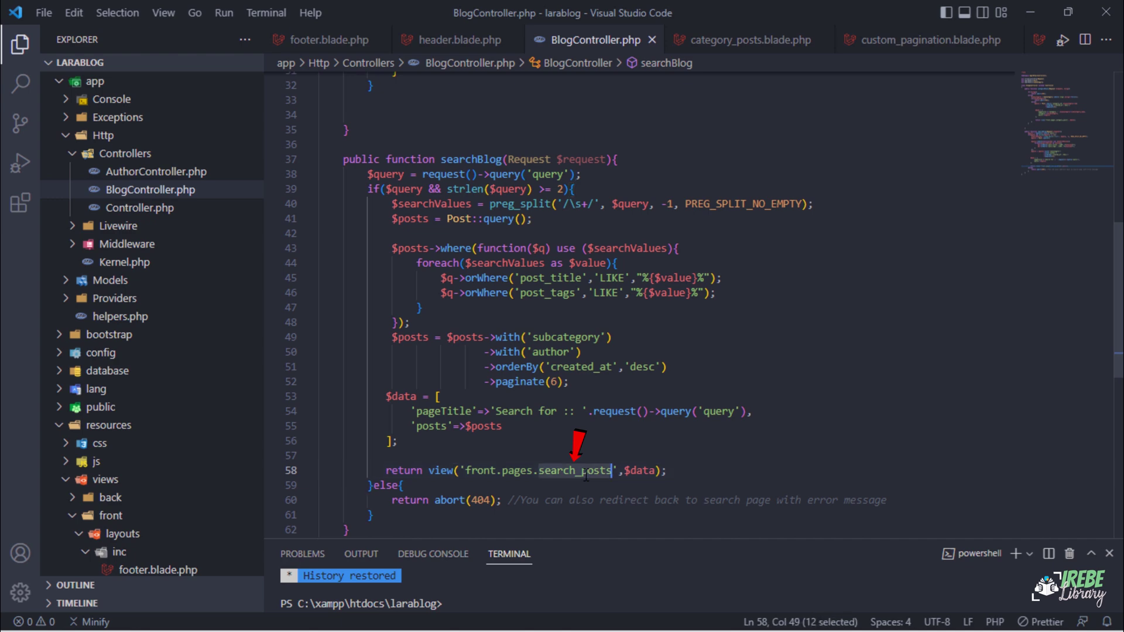
right_click(583, 472)
click(629, 410)
scroll(143, 390, down, 2)
scroll(163, 397, down, 2)
scroll(168, 396, down, 2)
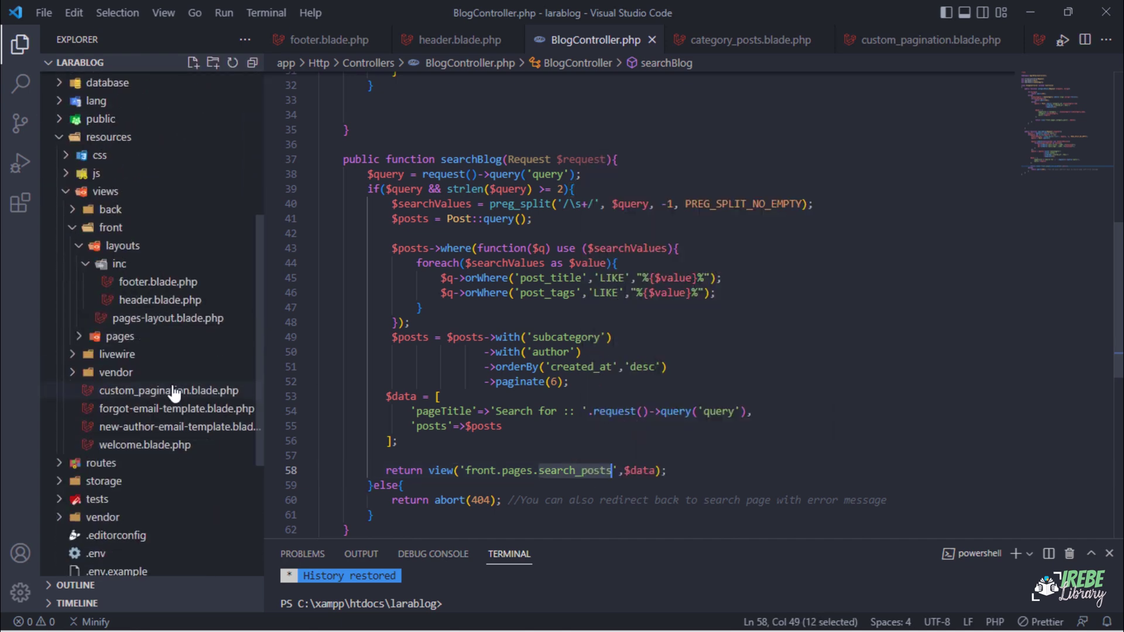
scroll(172, 393, down, 2)
- Create search_posts.blade.php in resources/views/front/pages
click(109, 342)
right_click(124, 348)
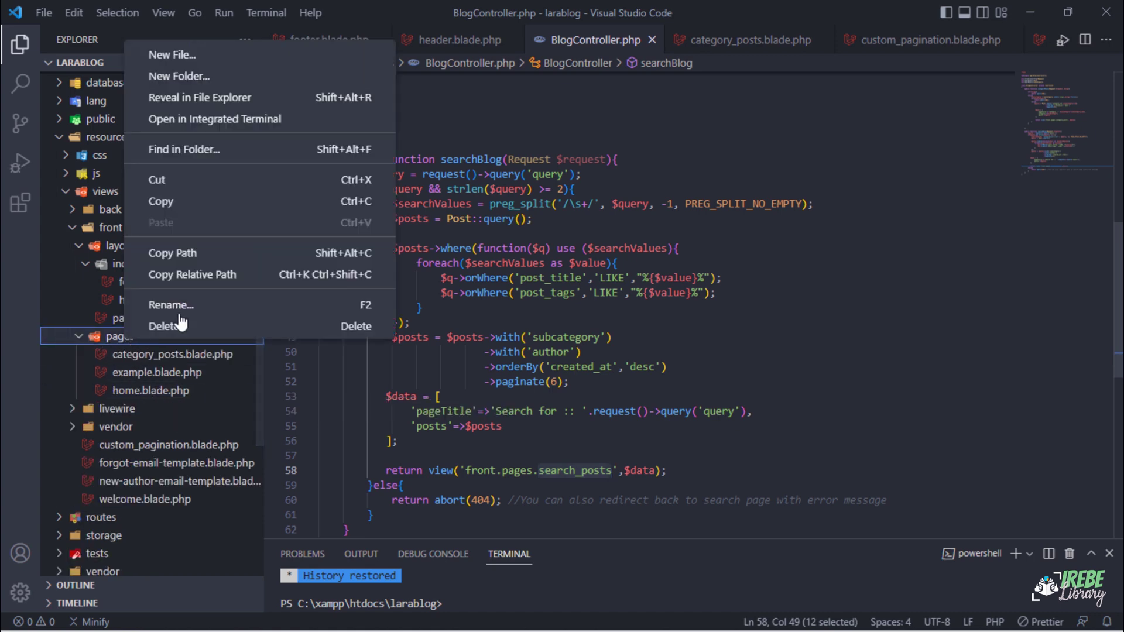
click(181, 54)
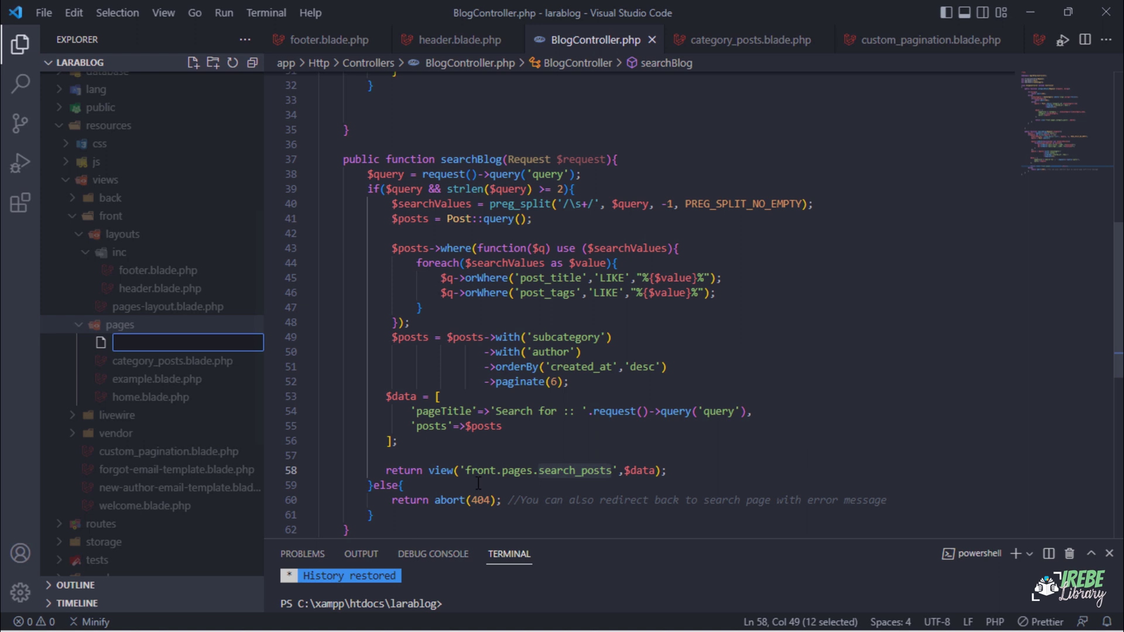
text(search_posts.blade.php)
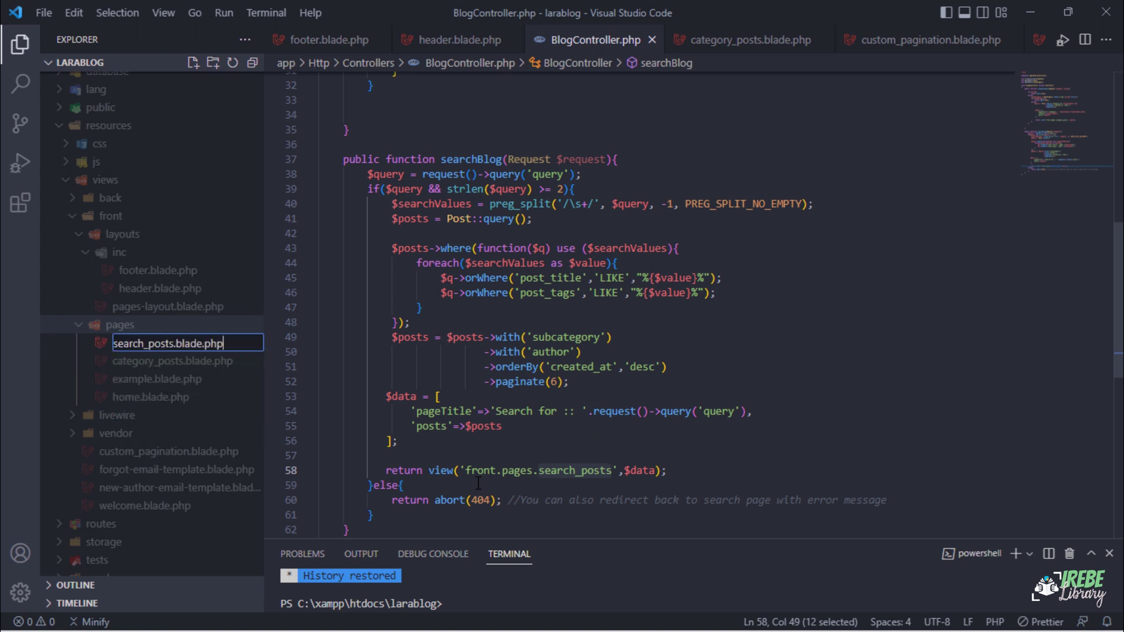
key(Return)
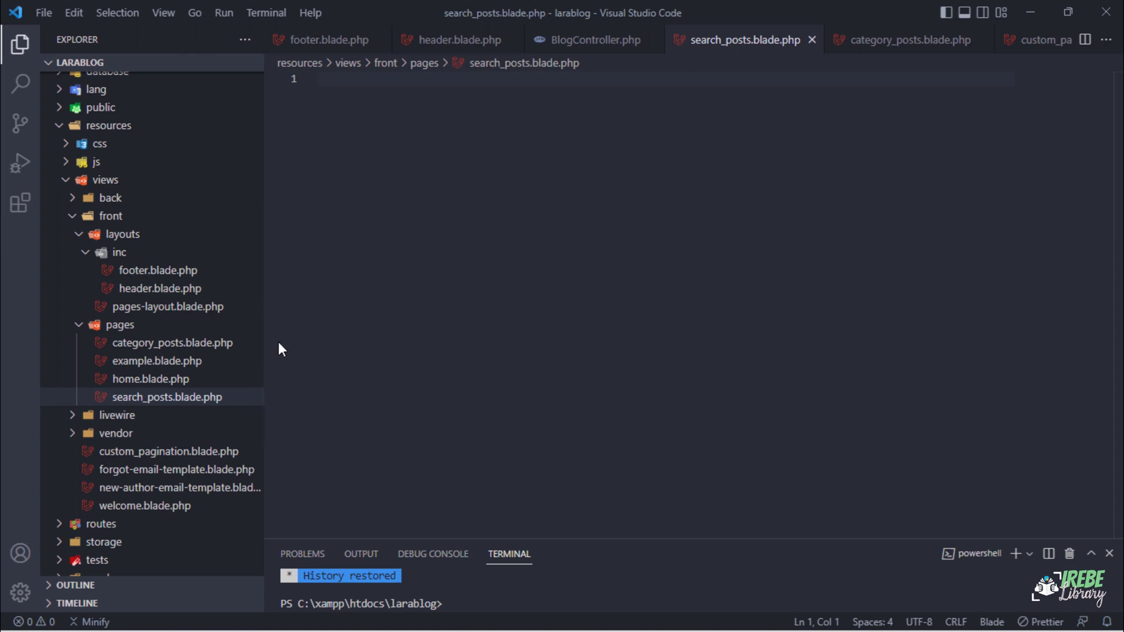
- Copy the entire contents of category_posts.blade.php
click(158, 344)
scroll(606, 352, up, 3)
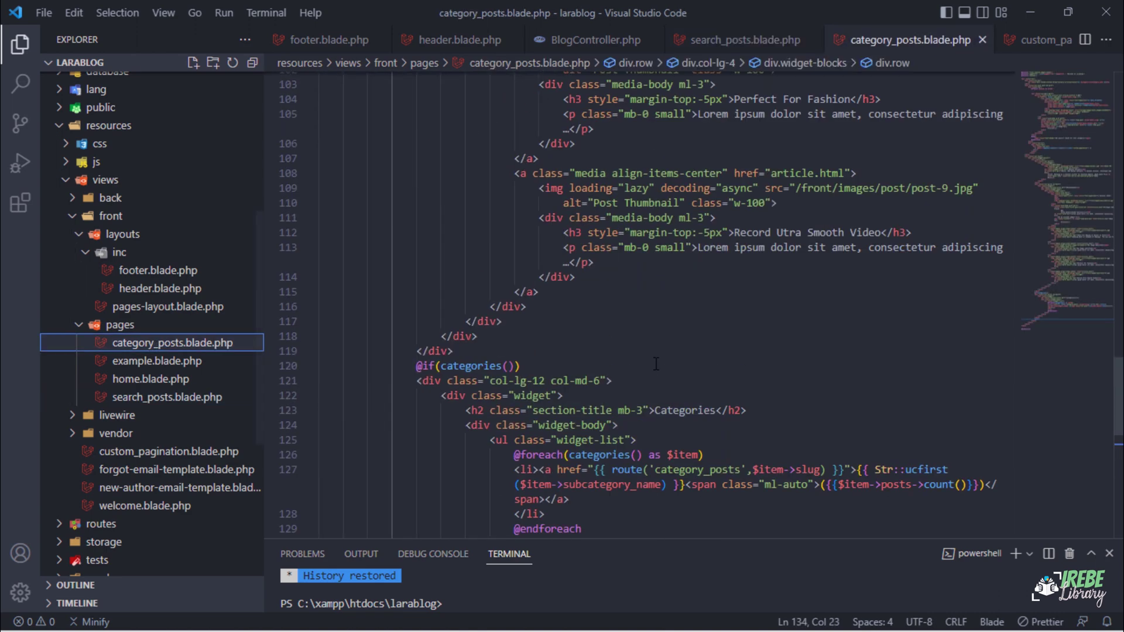
scroll(615, 343, up, 5)
scroll(650, 325, up, 4)
click(680, 305)
key(ctrl+a)
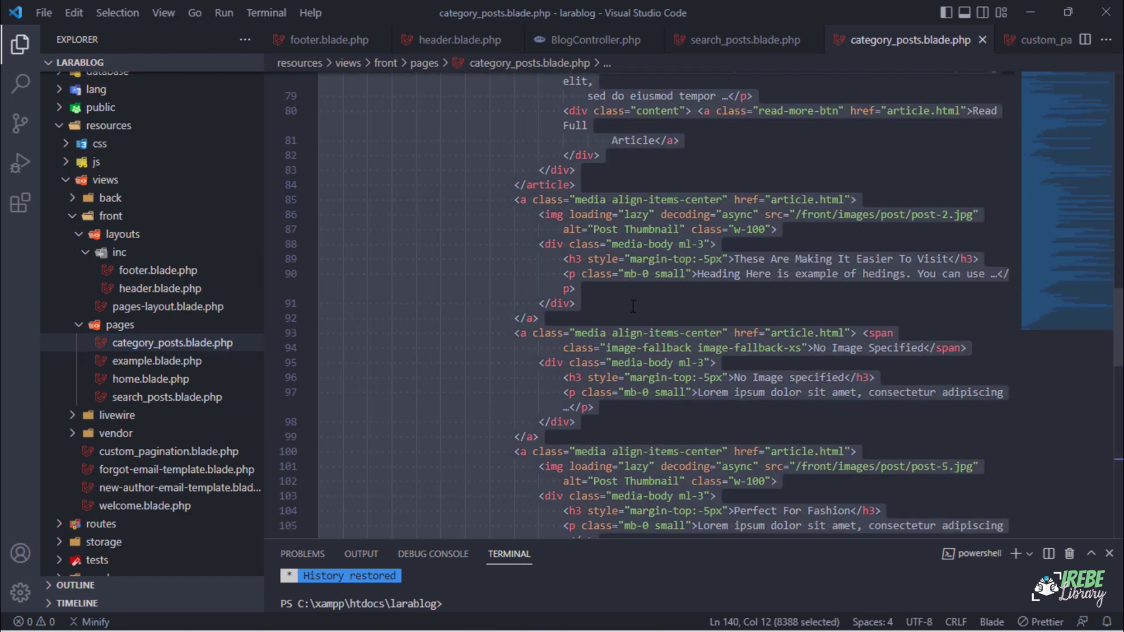
right_click(521, 253)
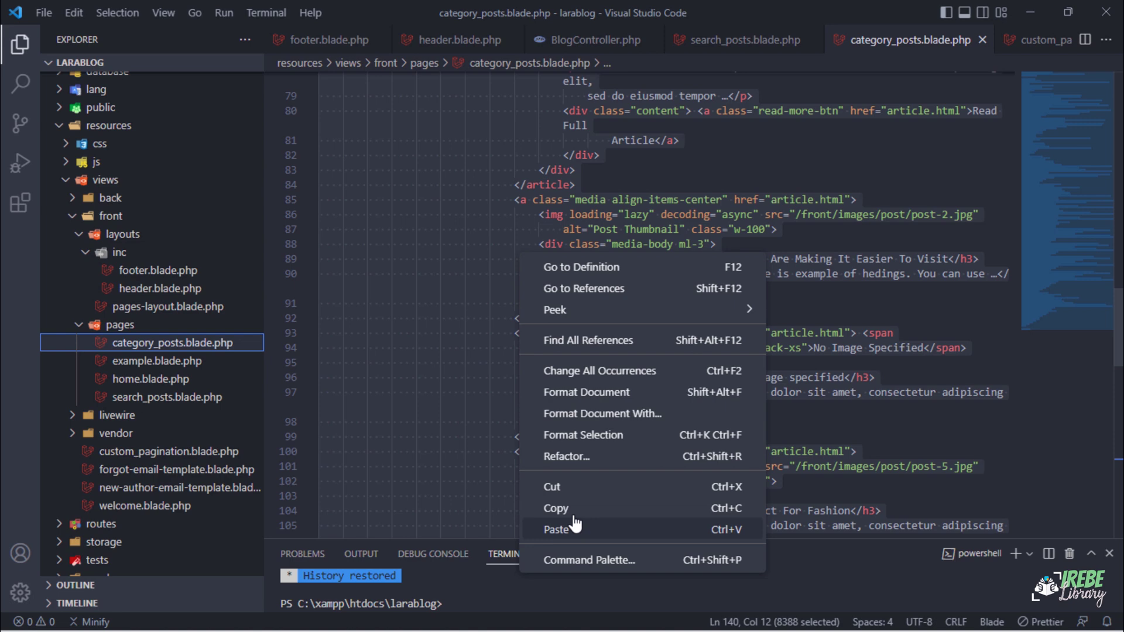
click(586, 520)
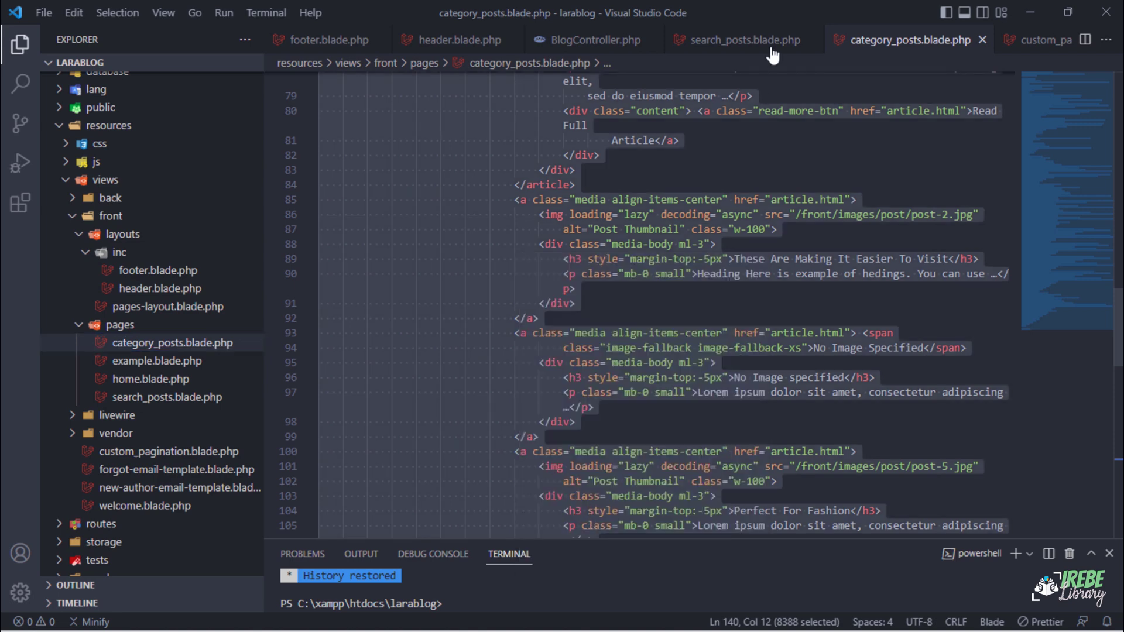
- Paste the copied template into search_posts.blade.php
click(742, 42)
right_click(503, 171)
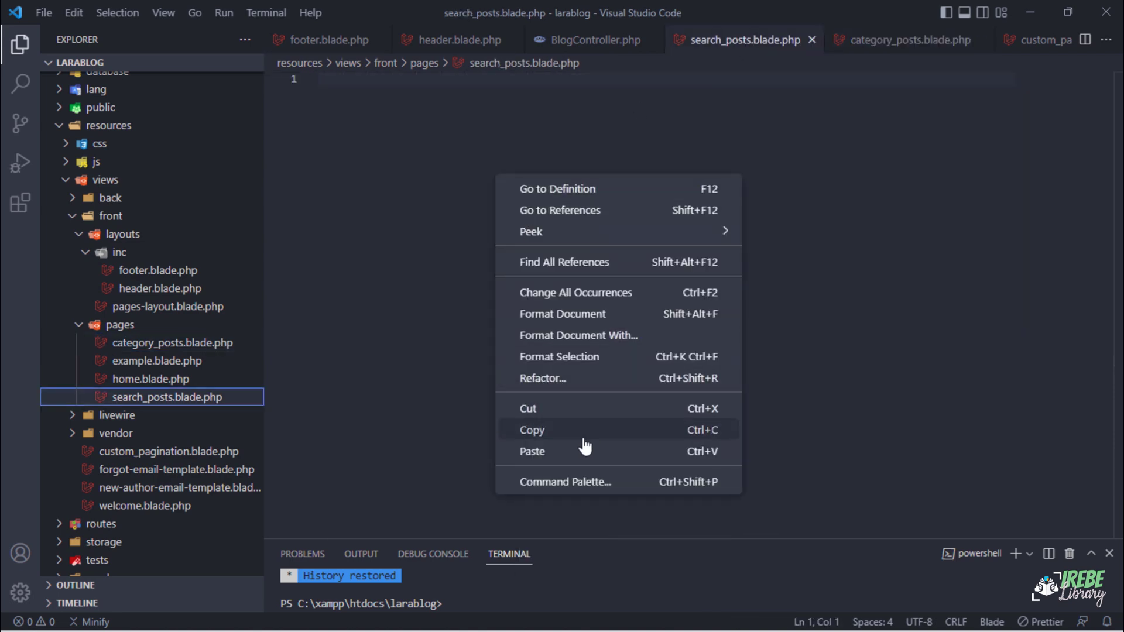
click(578, 457)
scroll(564, 441, up, 1)
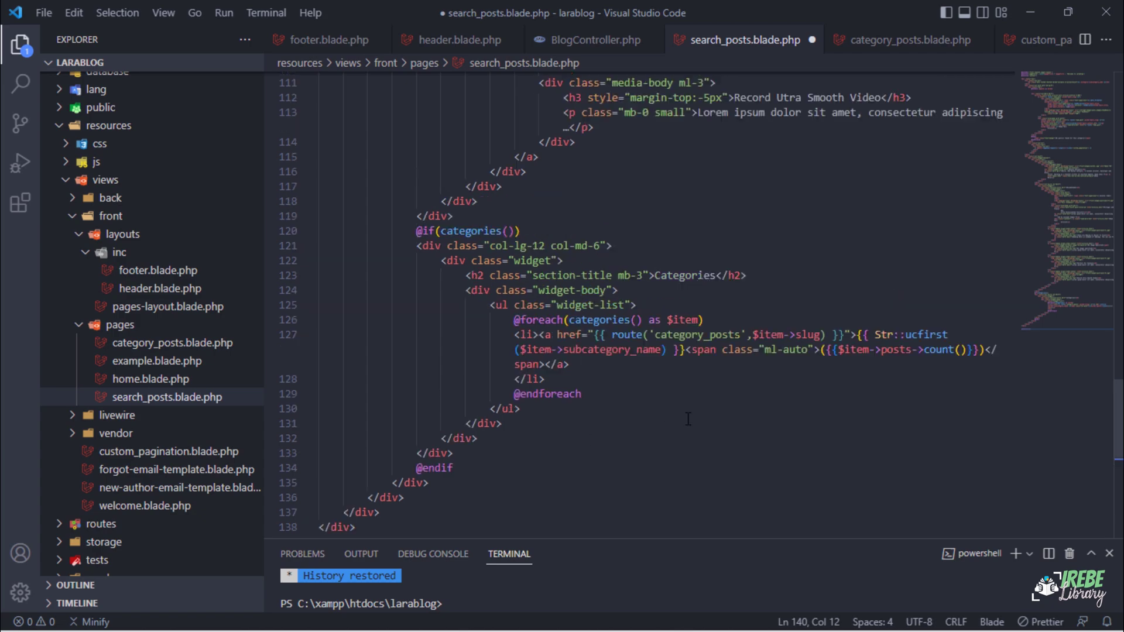
scroll(565, 442, up, 5)
scroll(615, 430, up, 5)
scroll(688, 419, up, 6)
scroll(688, 419, up, 4)
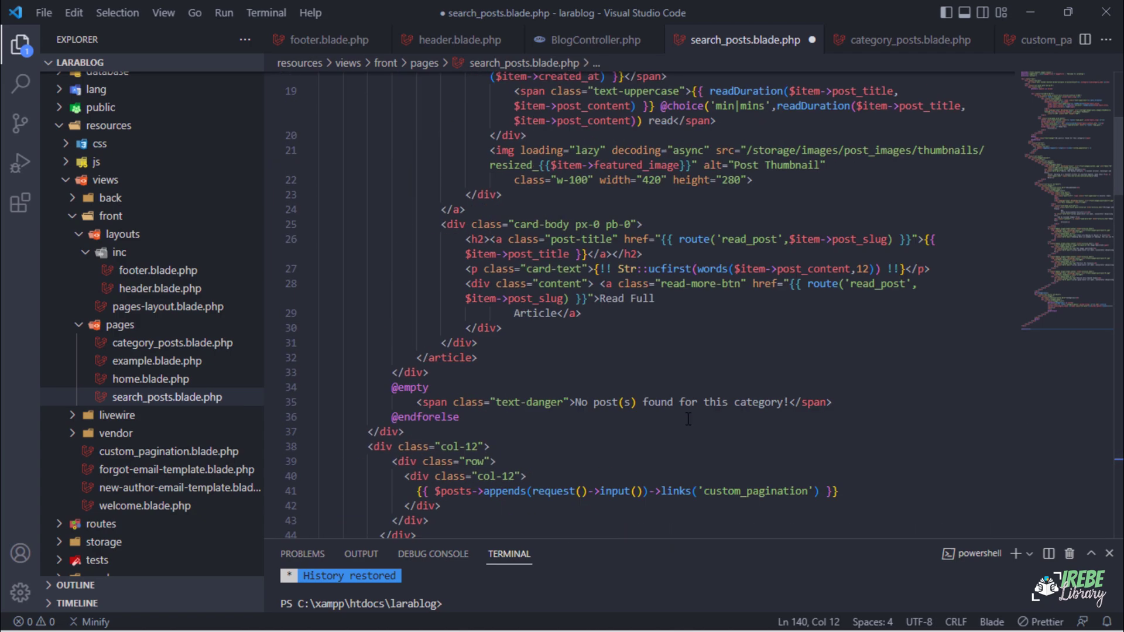
scroll(688, 419, up, 6)
scroll(688, 419, up, 3)
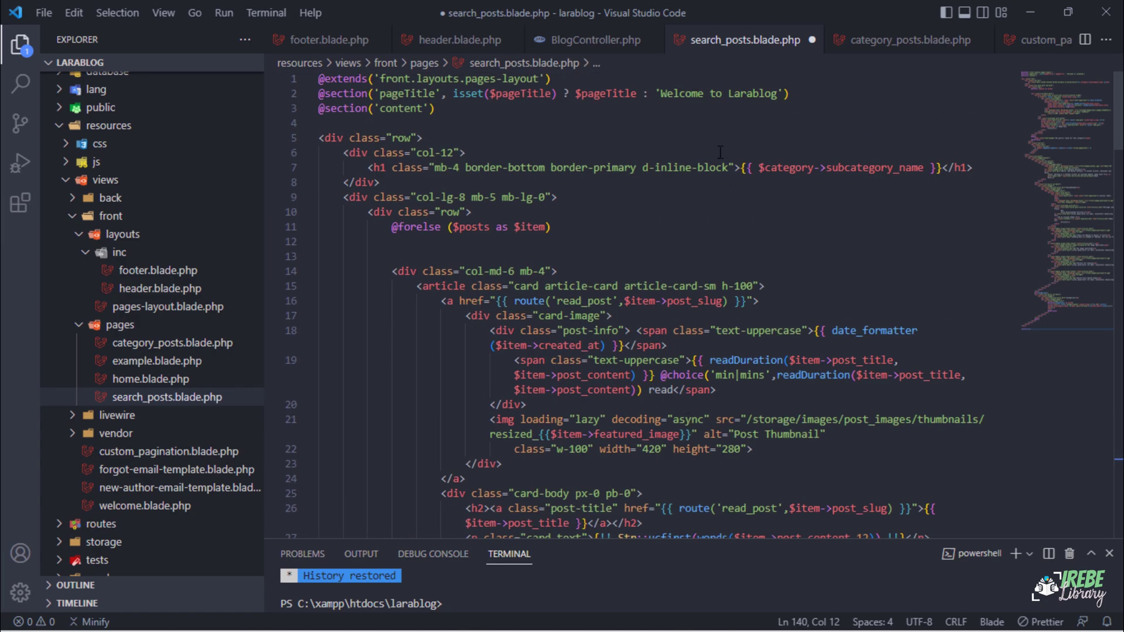
- Replace the heading's category name with $pageTitle, save, and shorten the message to 'No post(s) found!'
drag(760, 168, 924, 168)
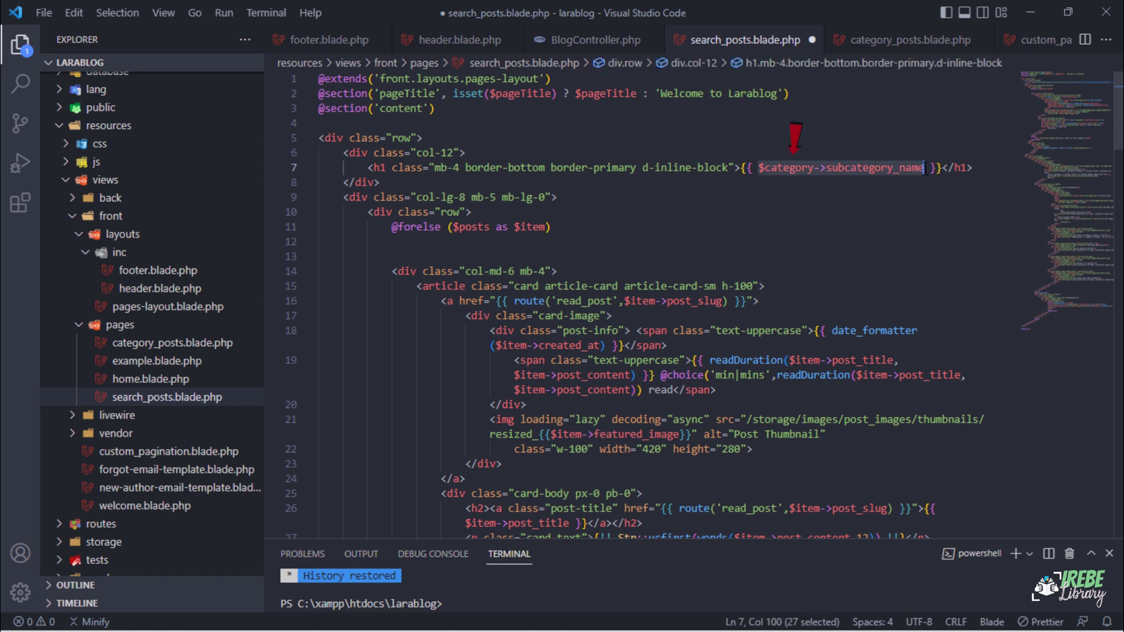
text($pageTitle)
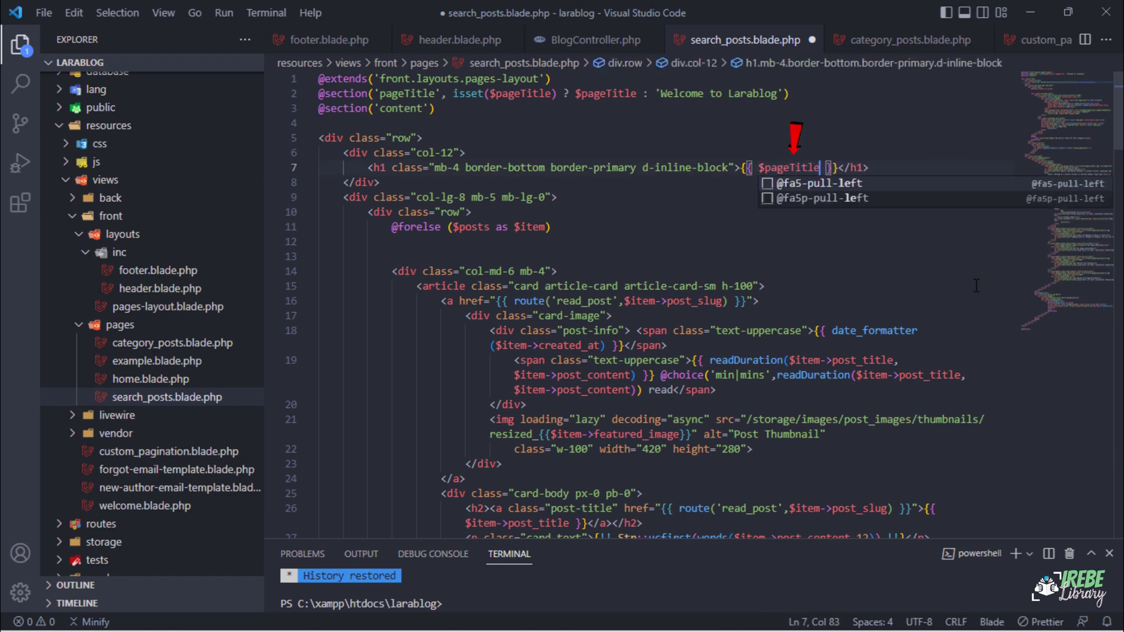
key(ctrl+s)
scroll(752, 408, down, 3)
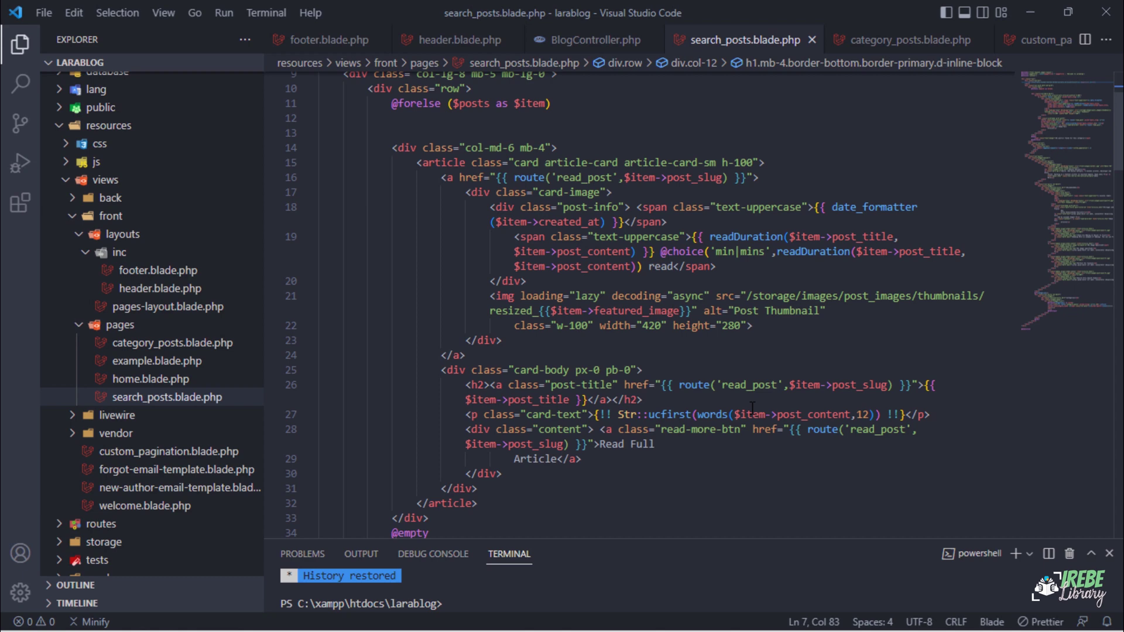
scroll(752, 408, down, 3)
scroll(752, 408, down, 2)
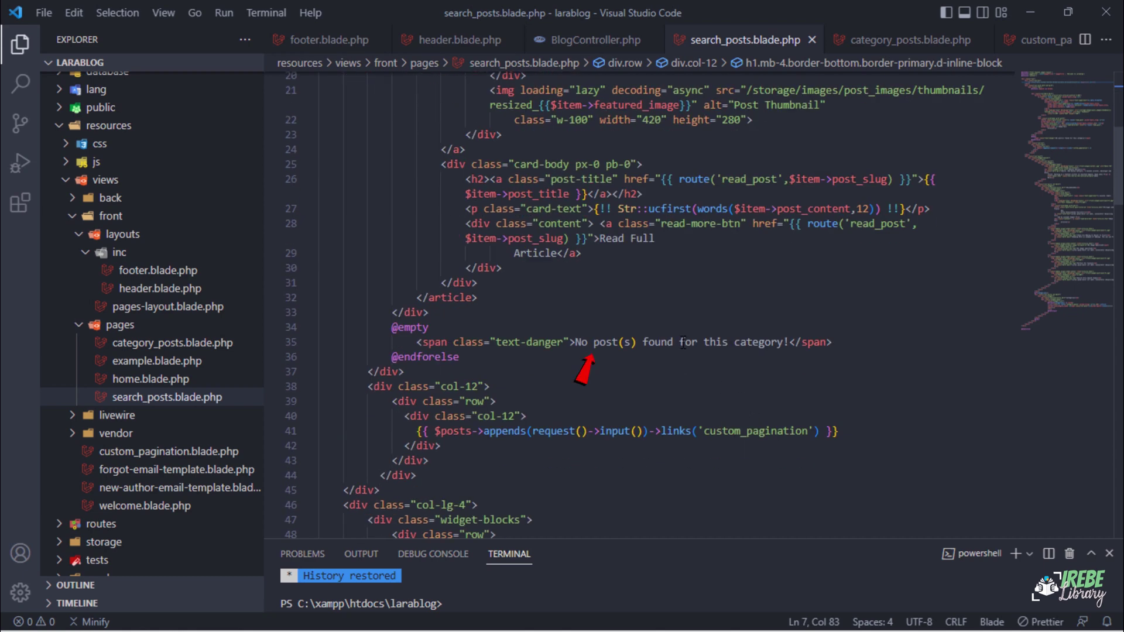
drag(679, 343, 789, 343)
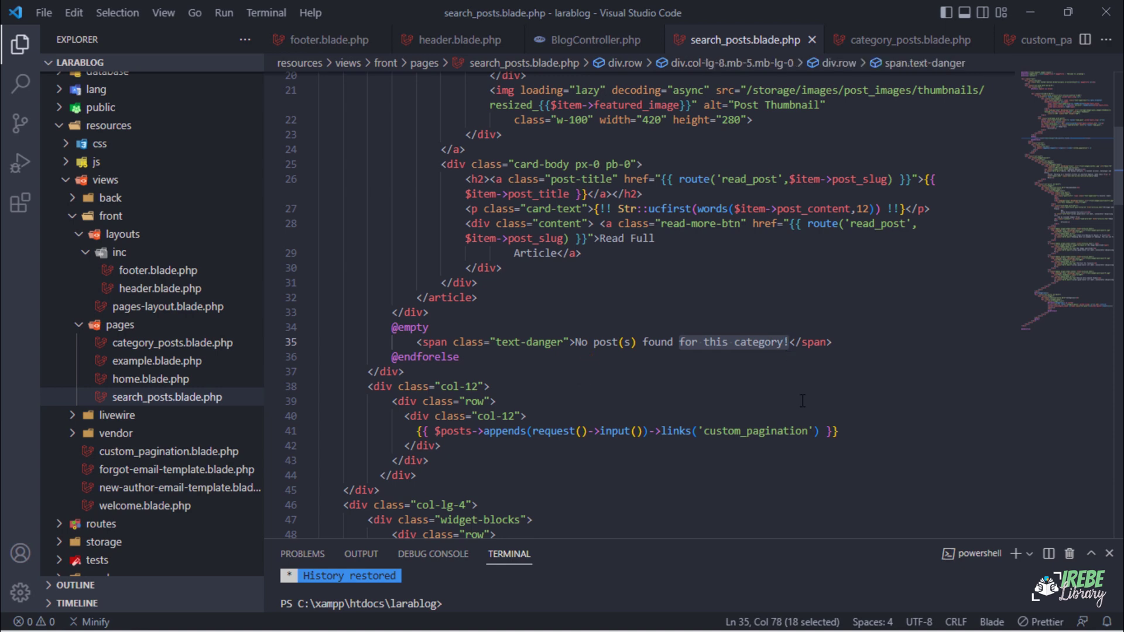
key(BackSpace)
key(BackSpace)
text(!)
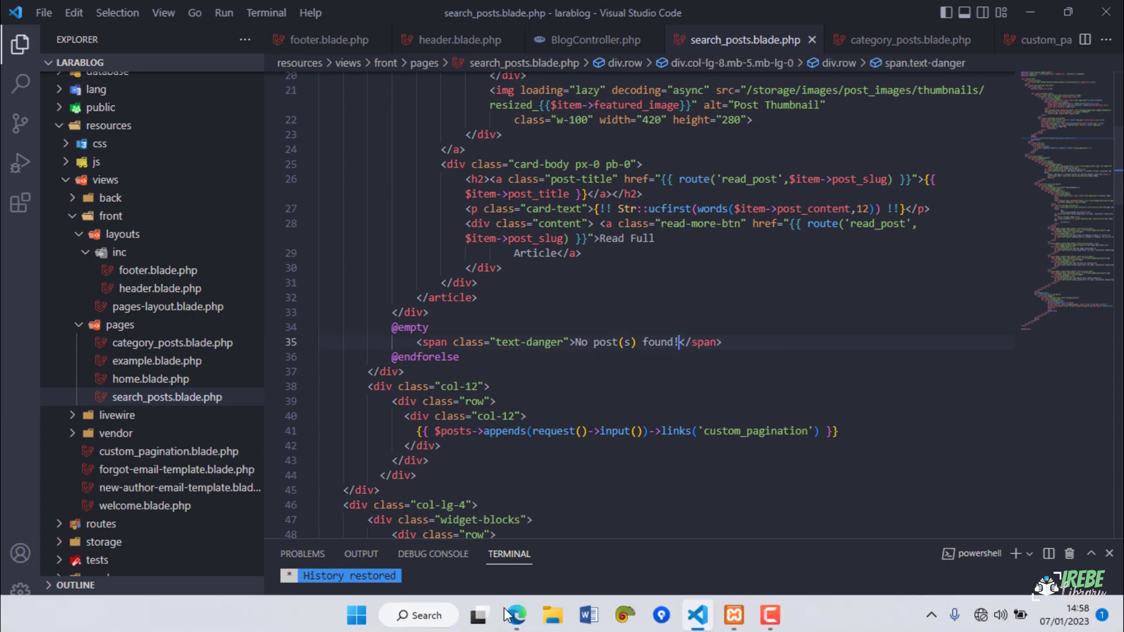
- Reload the 'laravel' search results in Edge and go to page 2
click(517, 612)
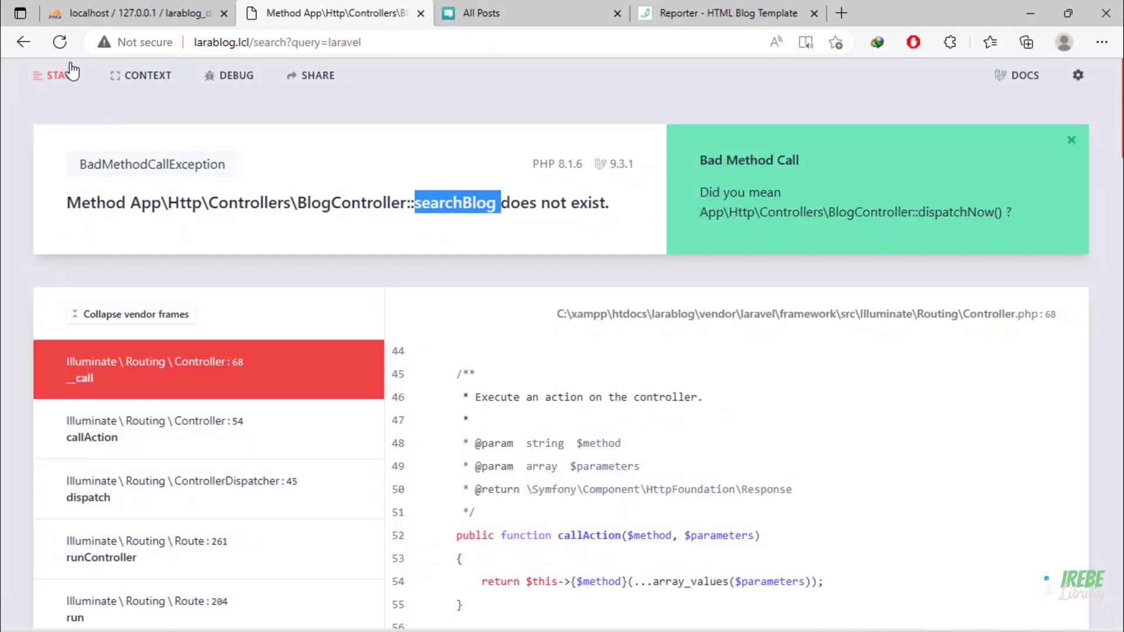
click(61, 43)
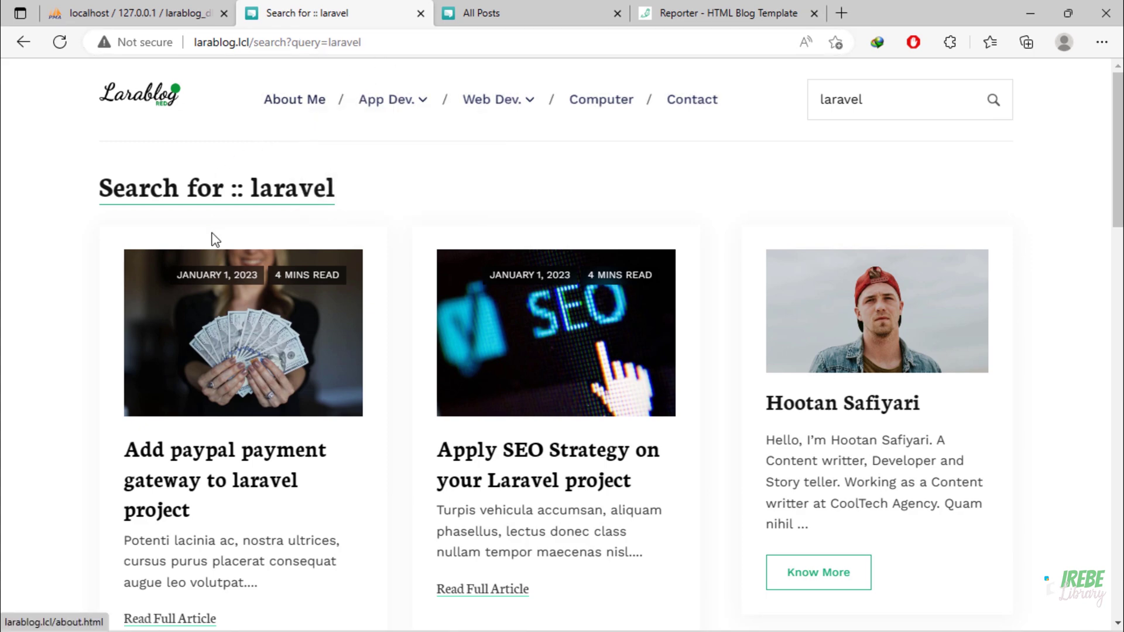
scroll(218, 240, down, 2)
scroll(218, 240, down, 3)
scroll(219, 240, down, 4)
scroll(218, 239, down, 3)
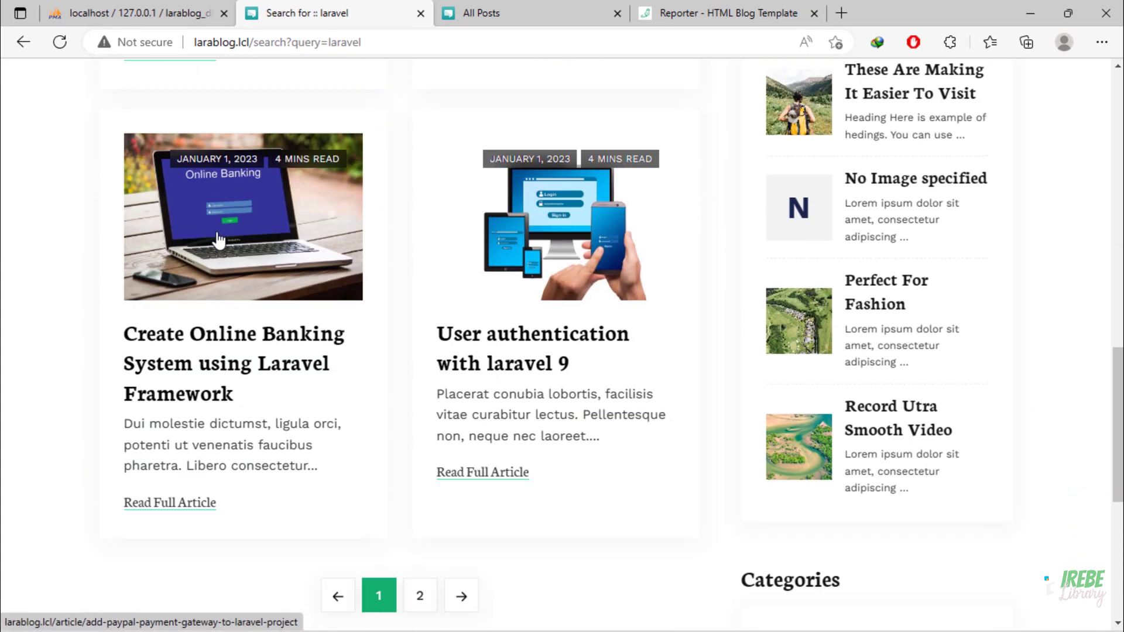
scroll(219, 239, down, 4)
scroll(218, 240, up, 2)
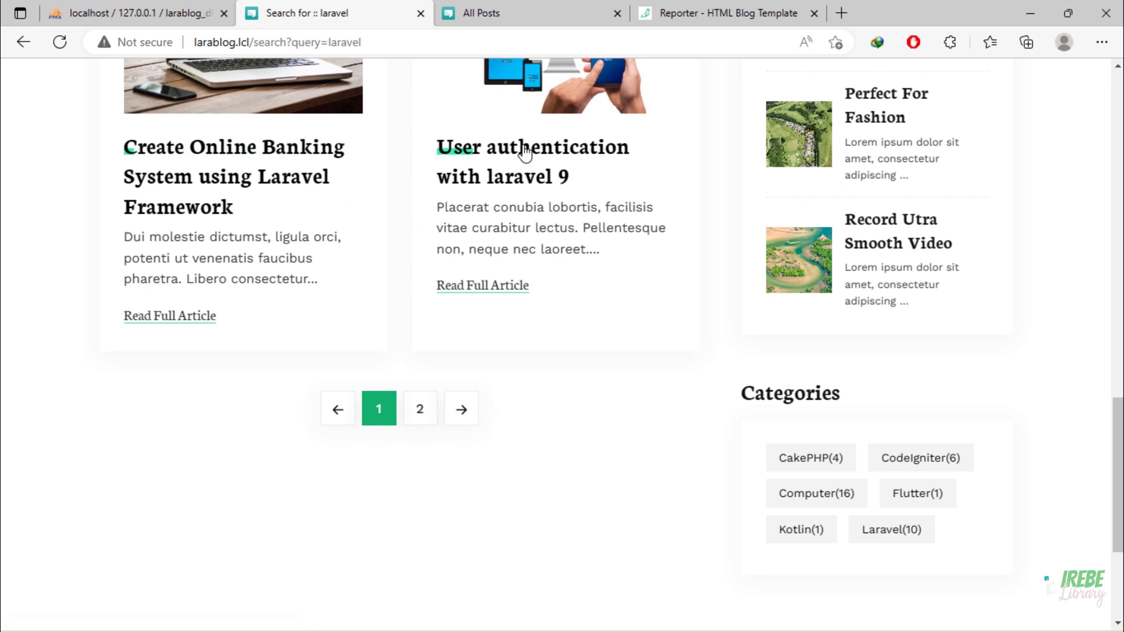
scroll(704, 322, up, 1)
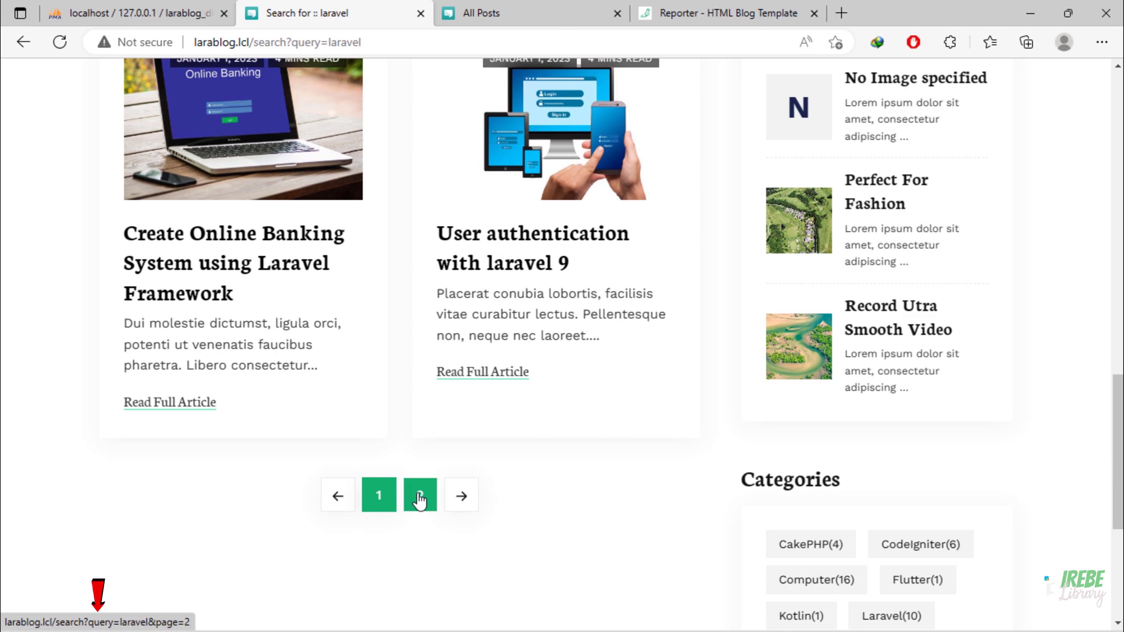
click(464, 501)
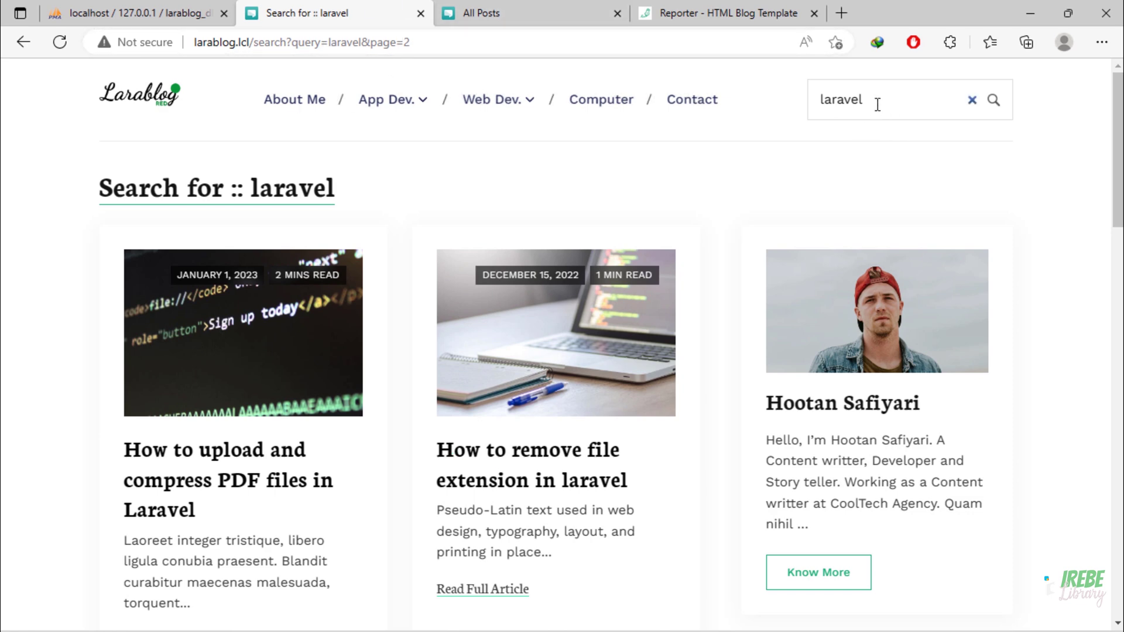
drag(875, 105, 803, 108)
click(825, 169)
- Search for 'computer' and move through its results to page 3
drag(882, 89, 790, 99)
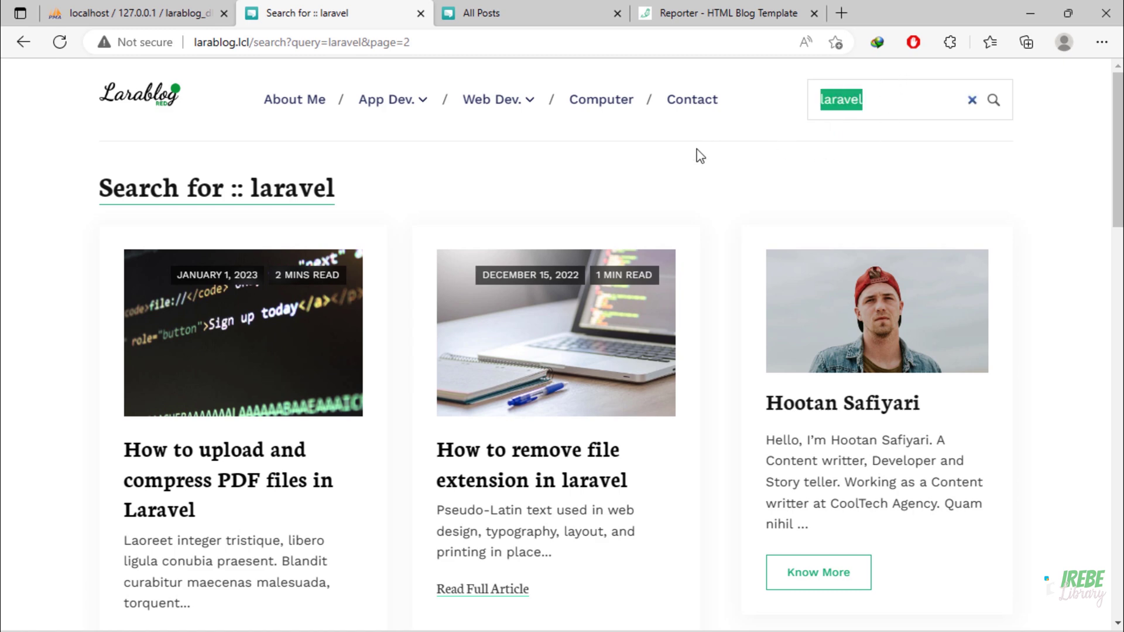
text(computer)
key(Return)
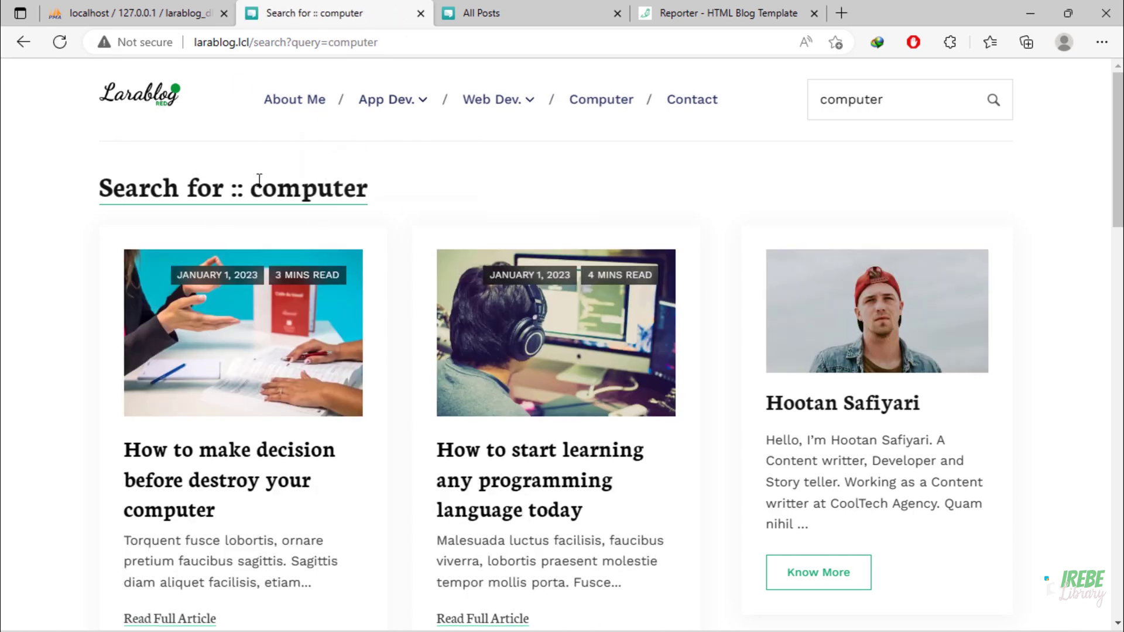
scroll(547, 233, down, 1)
scroll(547, 233, down, 2)
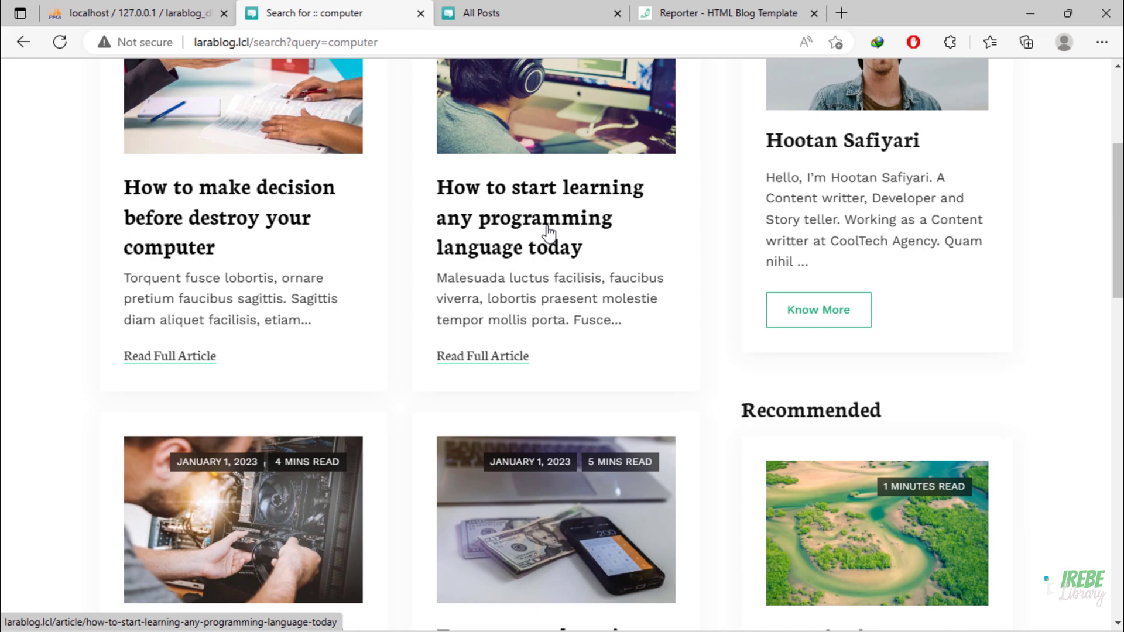
scroll(546, 232, down, 3)
scroll(548, 234, down, 3)
scroll(548, 234, down, 3)
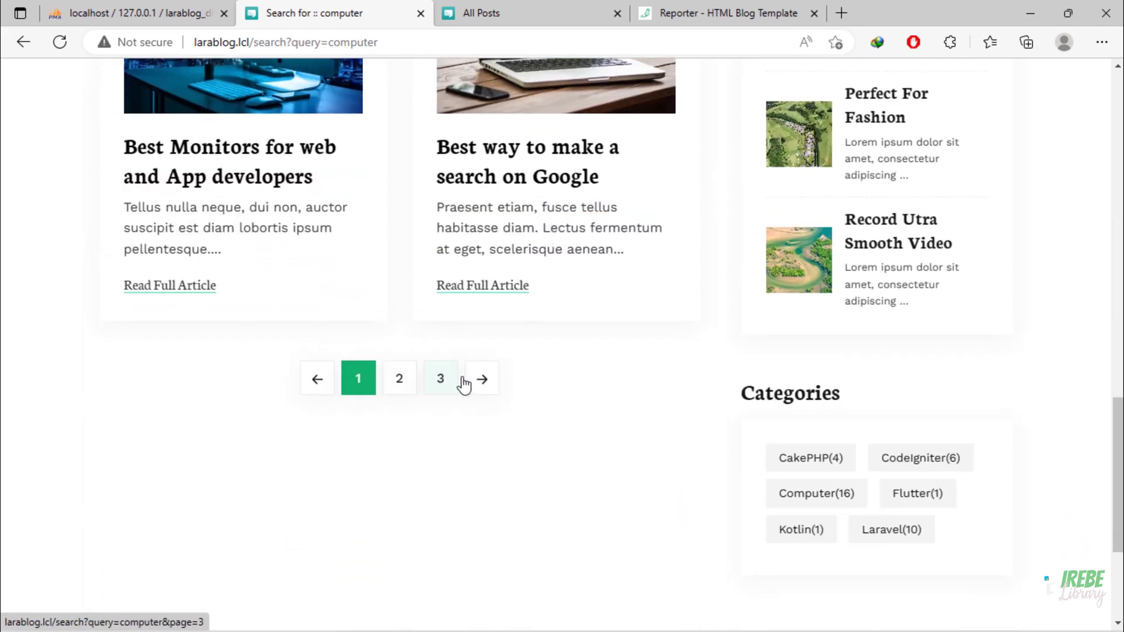
click(400, 387)
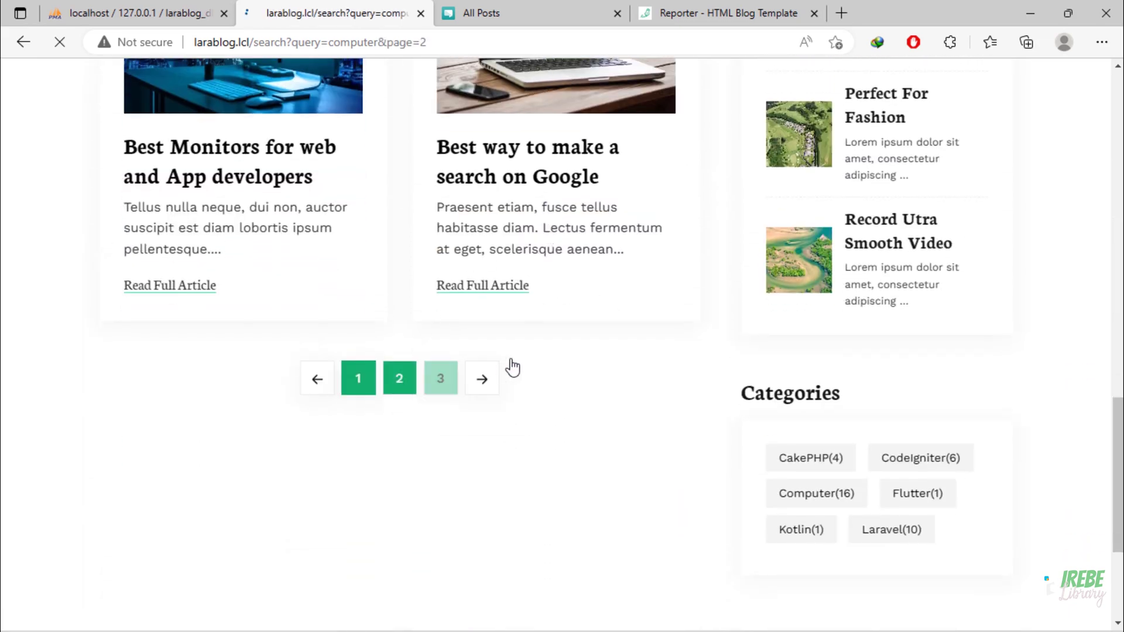
scroll(509, 370, down, 3)
scroll(513, 365, down, 3)
scroll(512, 361, down, 3)
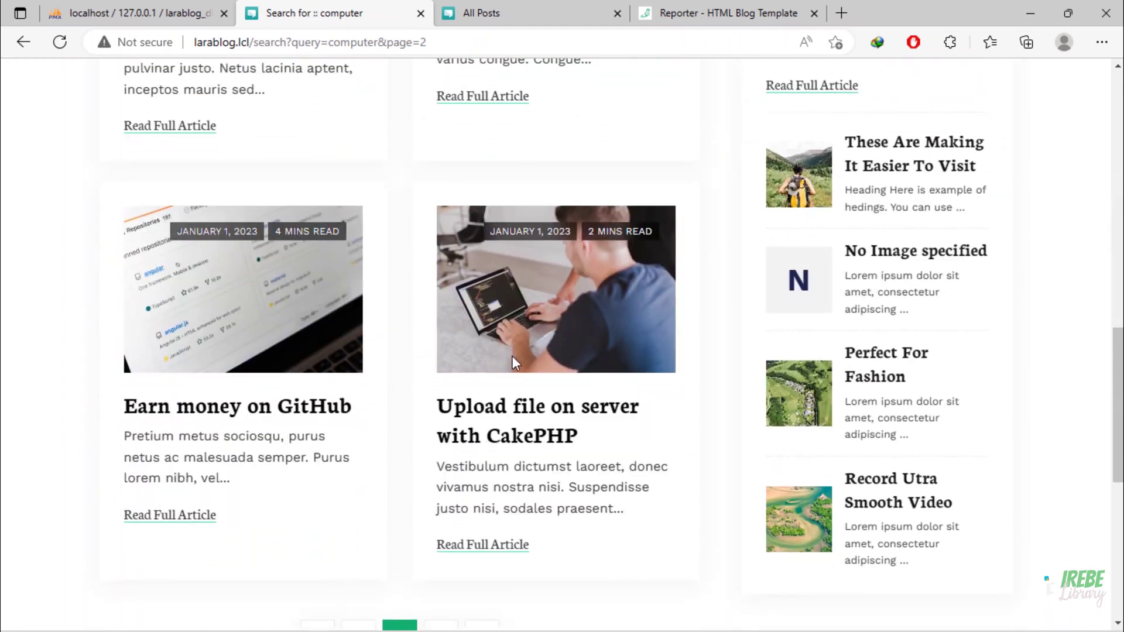
scroll(512, 355, down, 3)
click(441, 305)
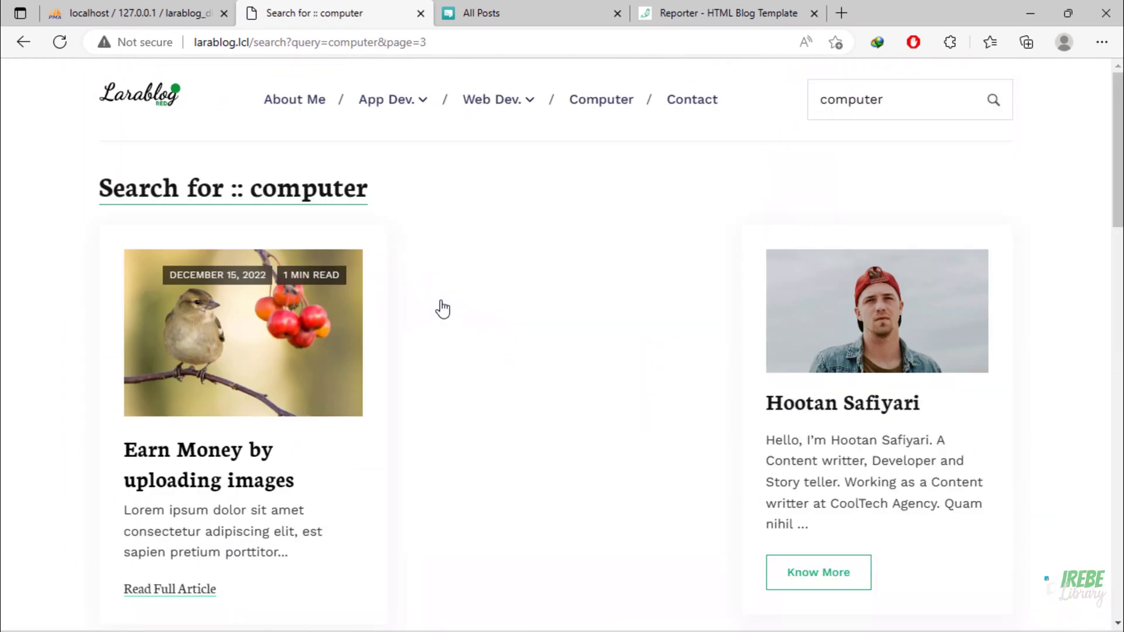
scroll(557, 359, down, 3)
scroll(557, 360, down, 3)
scroll(560, 360, up, 3)
scroll(559, 361, up, 3)
- Replace the search term with 'upload' and run the search
double_click(854, 100)
text(up)
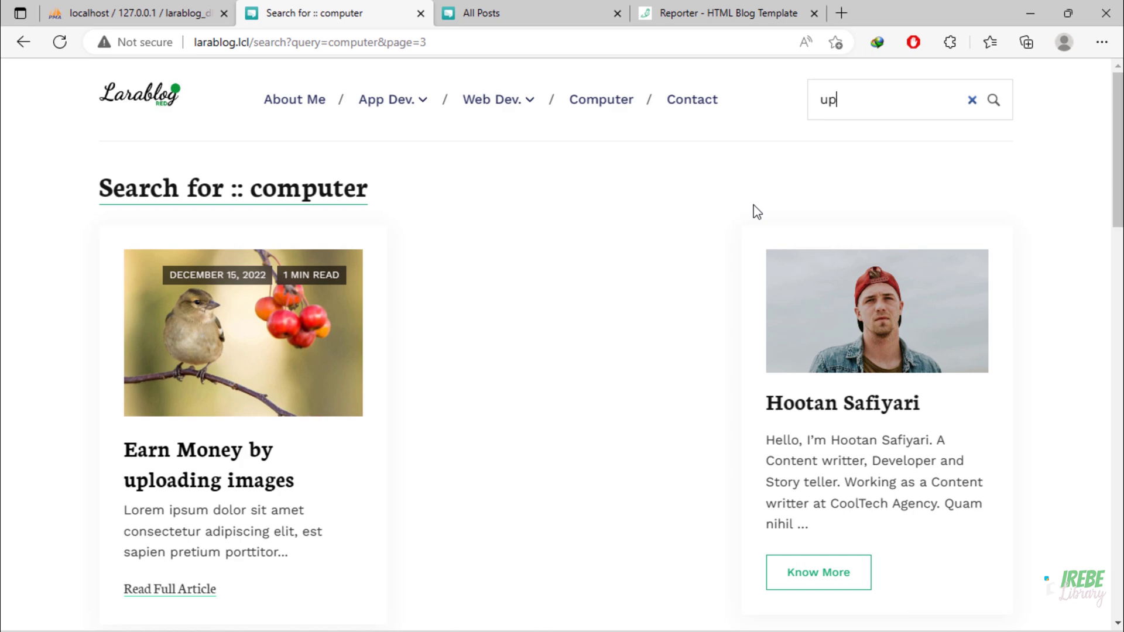
text(load)
key(Return)
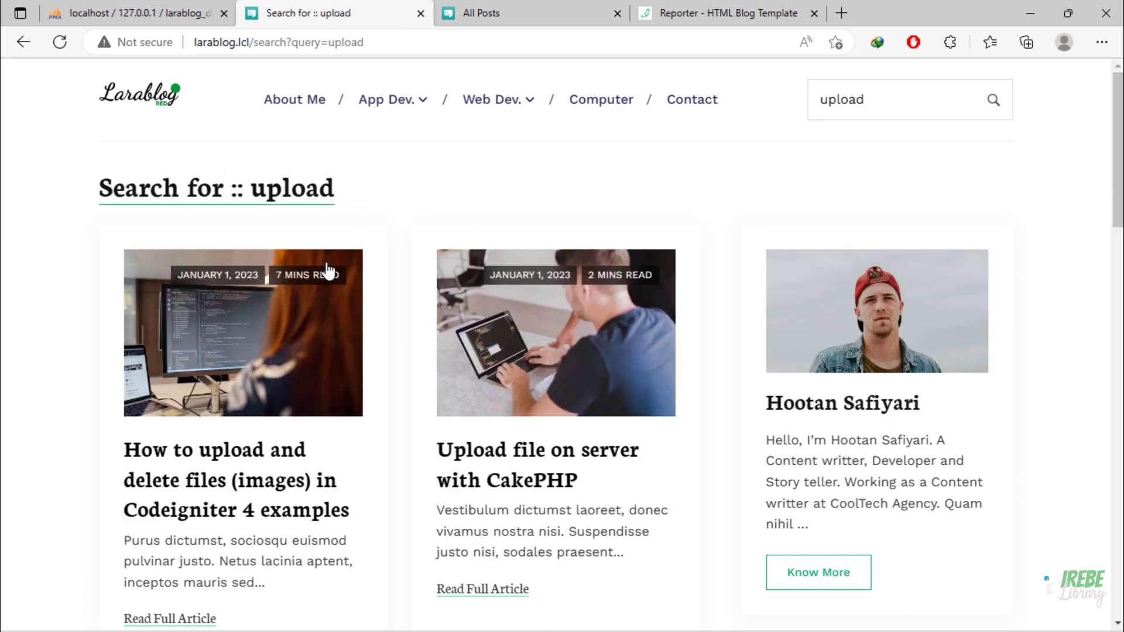
scroll(395, 303, down, 1)
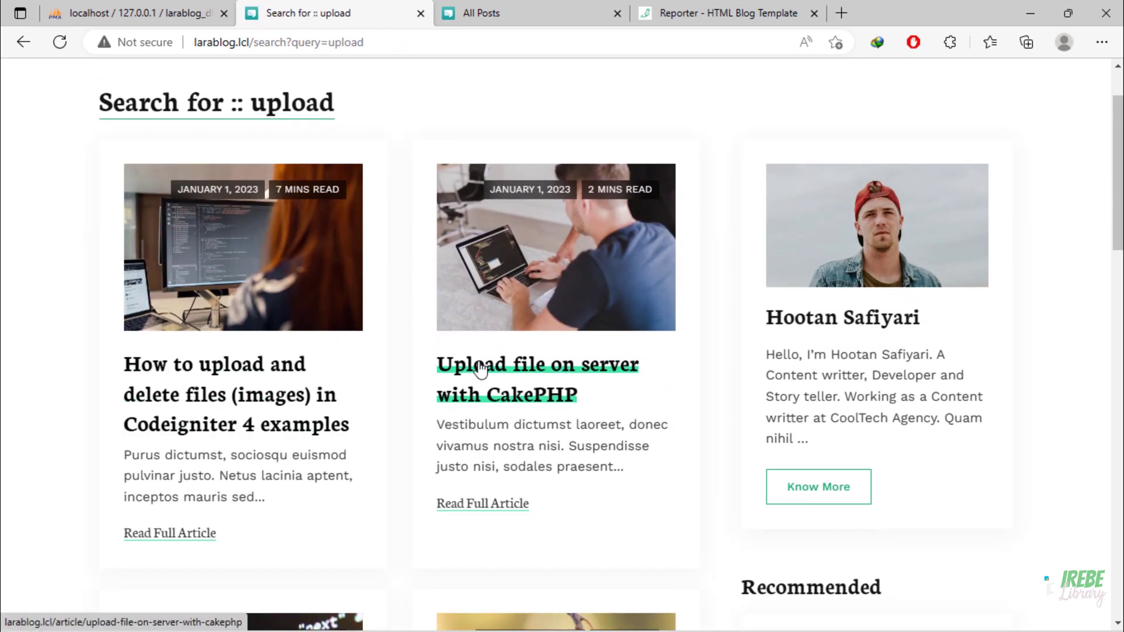
scroll(500, 396, down, 2)
scroll(527, 430, down, 3)
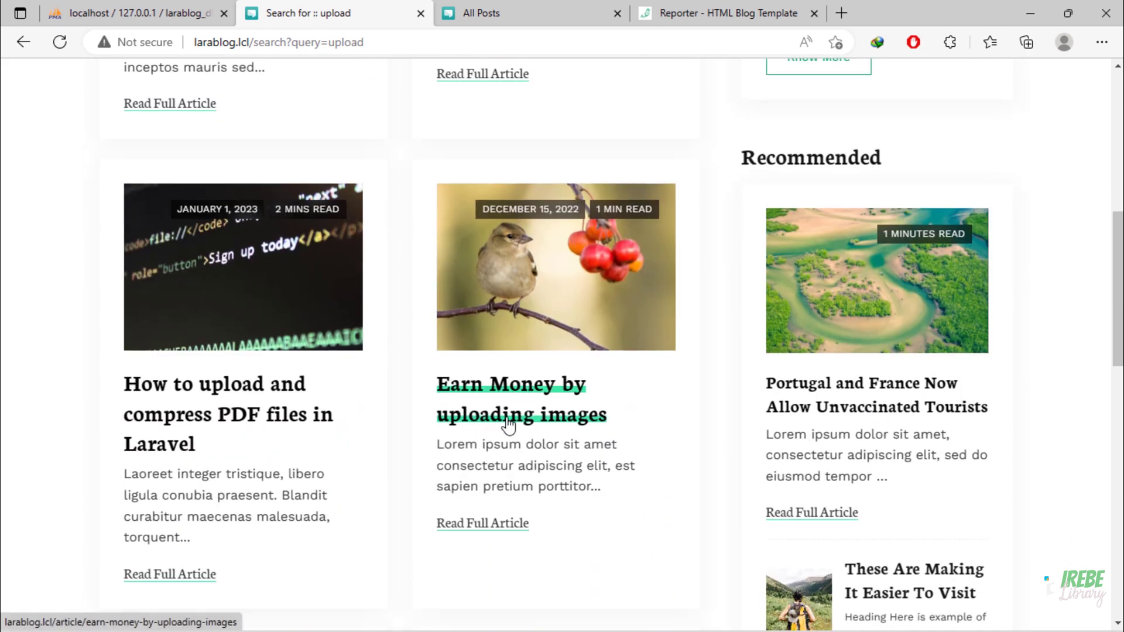
scroll(366, 452, down, 2)
scroll(371, 446, down, 3)
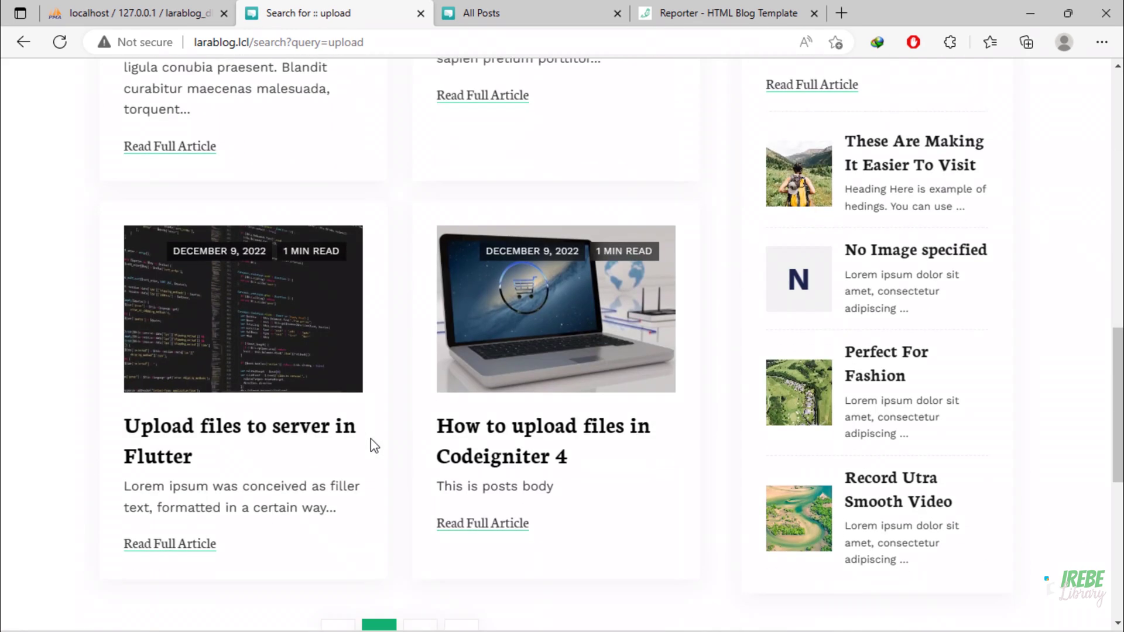
scroll(370, 444, down, 1)
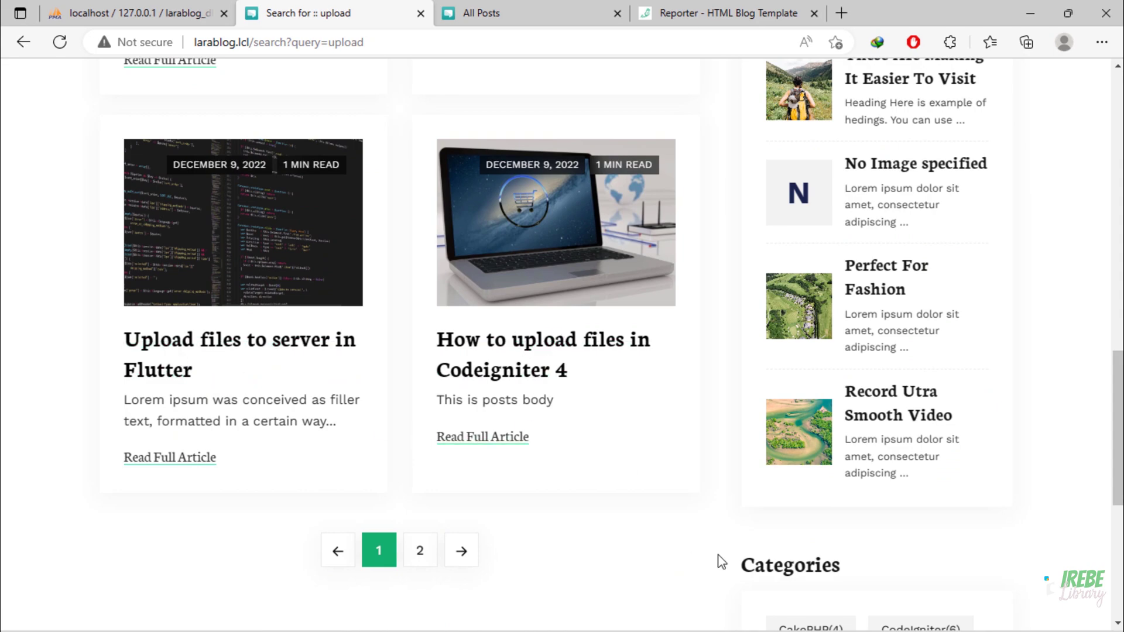
scroll(718, 562, up, 5)
scroll(716, 550, up, 5)
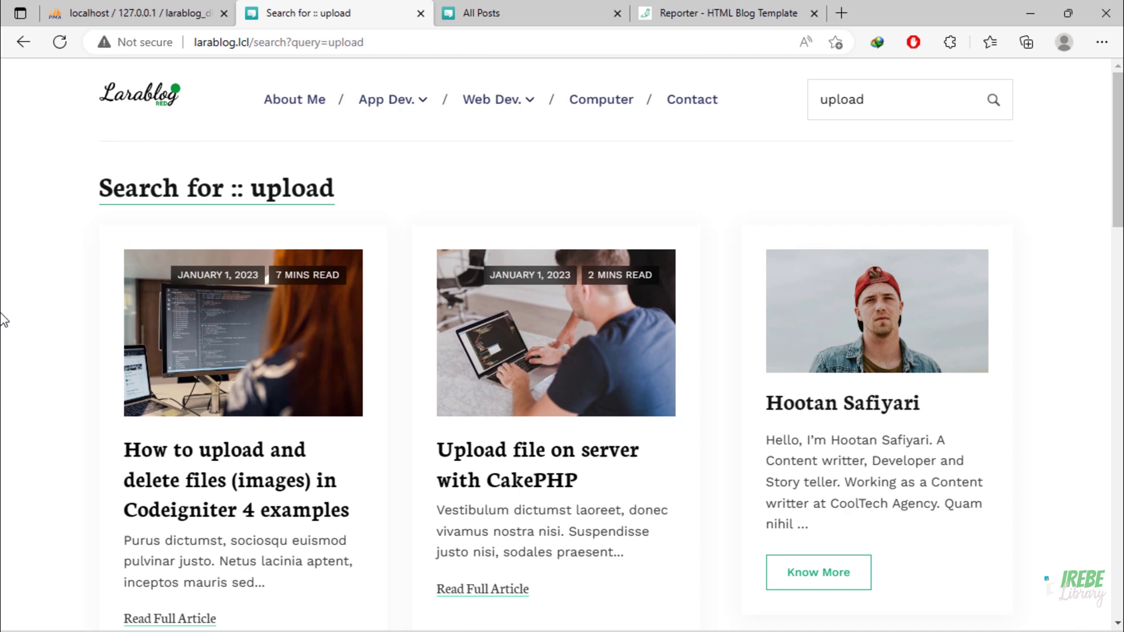